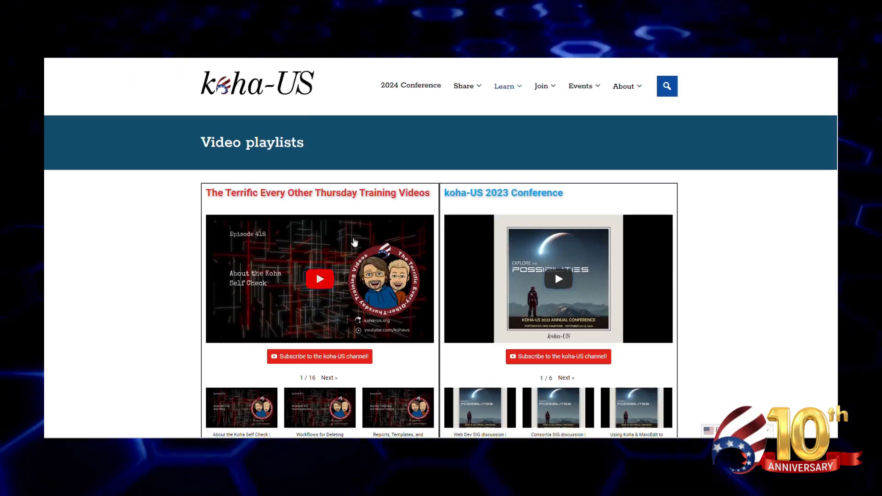
Open the koha-US Special Interest Groups page and look through the listed groups from Acquisitions to Web Development
mouse_move(461, 87)
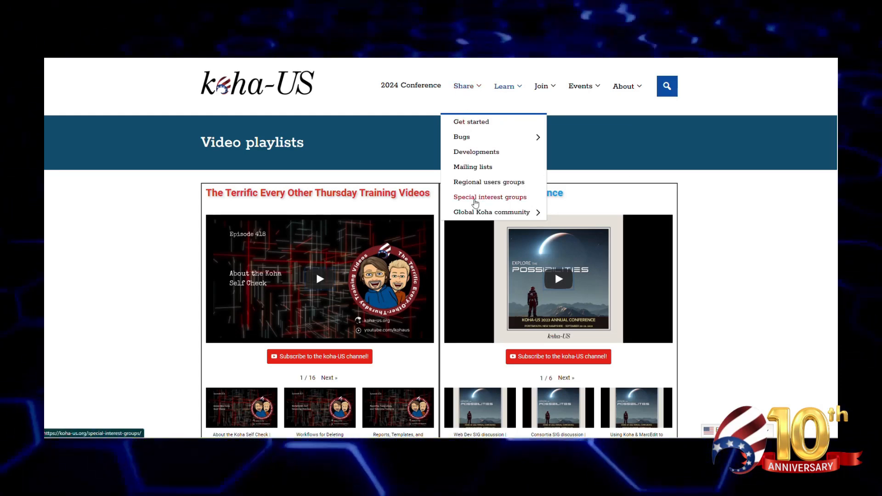
mouse_move(503, 220)
click(490, 196)
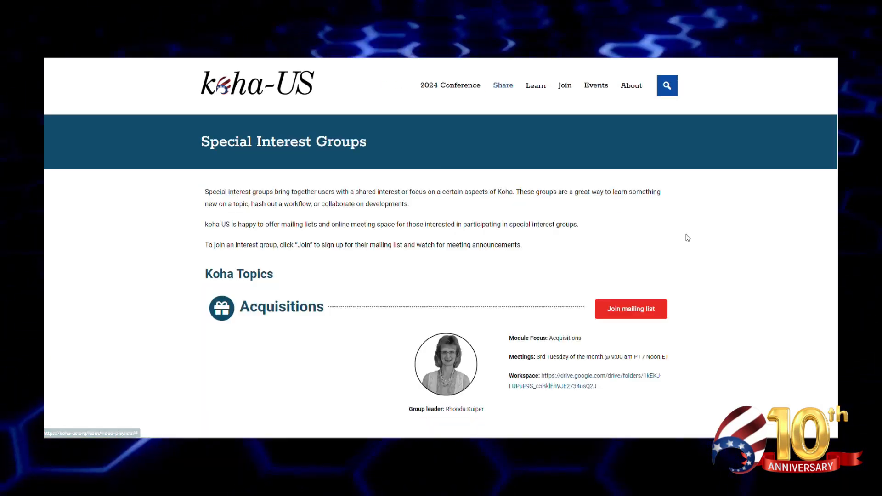
scroll(441, 248, down, 5)
scroll(441, 248, down, 10)
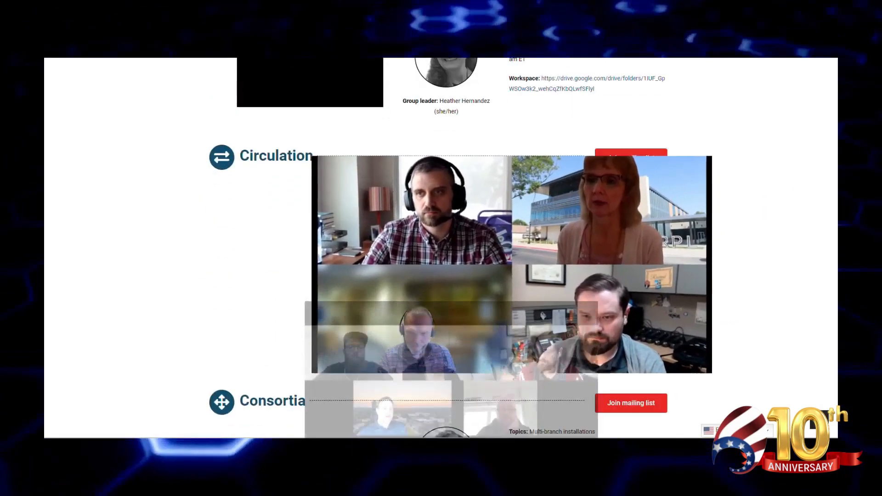
scroll(441, 248, down, 8)
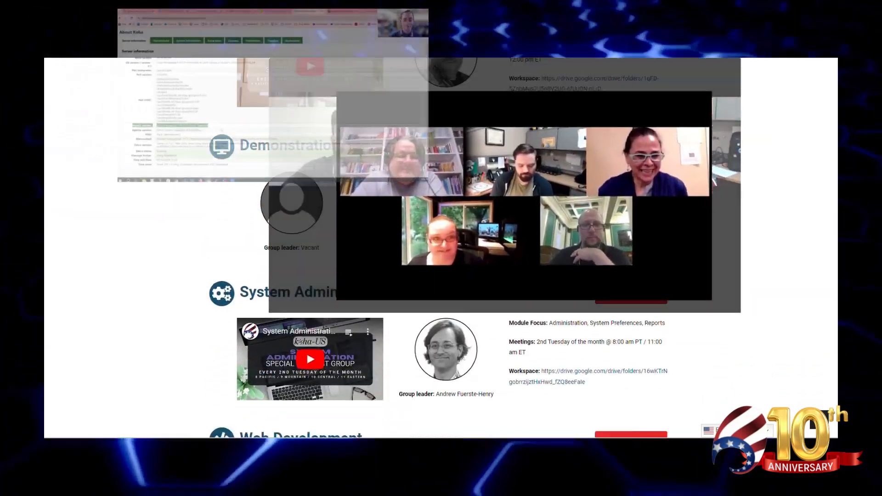
scroll(655, 211, down, 1)
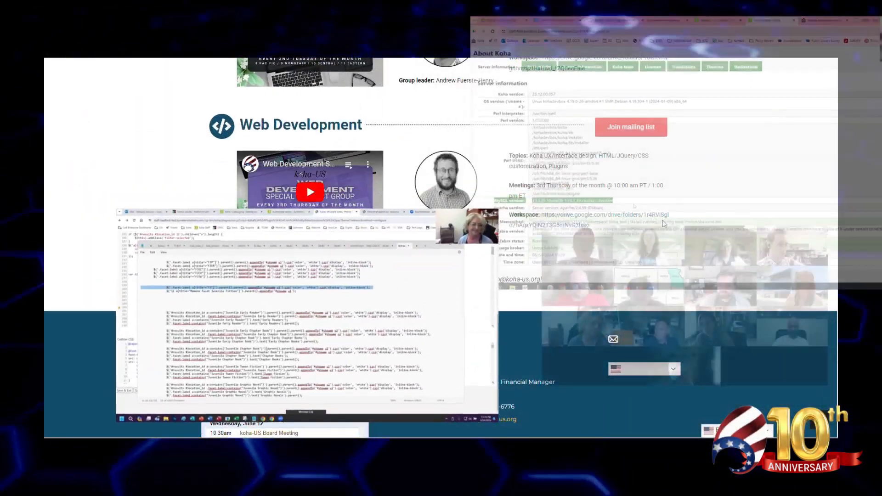
scroll(655, 211, up, 20)
Open the koha-US Conferences page and go to the 2024 Blazing New Trails conference in Round Rock, Texas
mouse_move(574, 91)
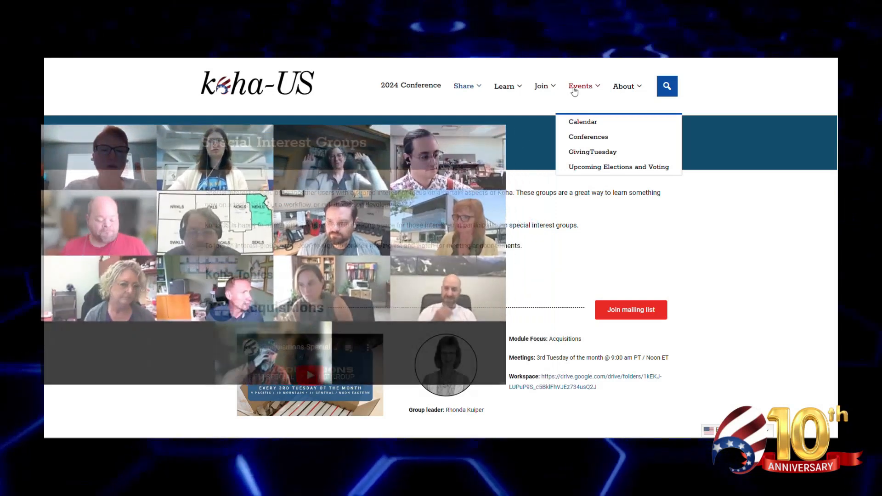
click(586, 138)
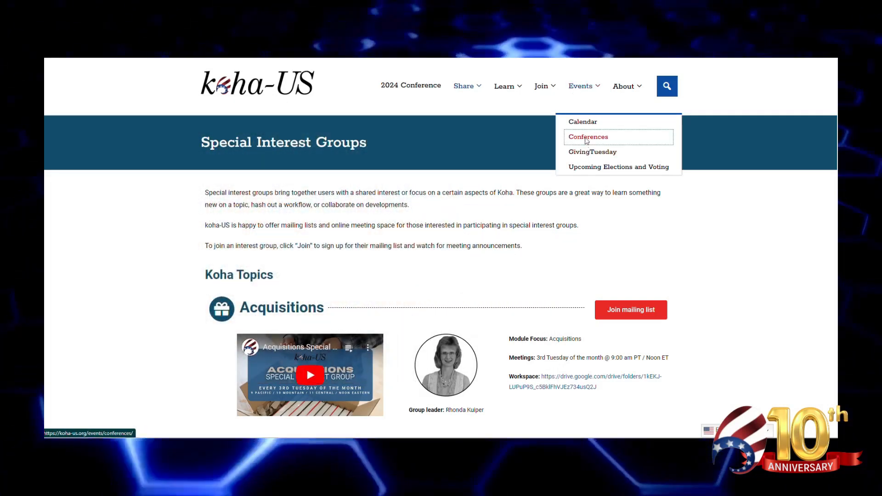
scroll(628, 183, down, 3)
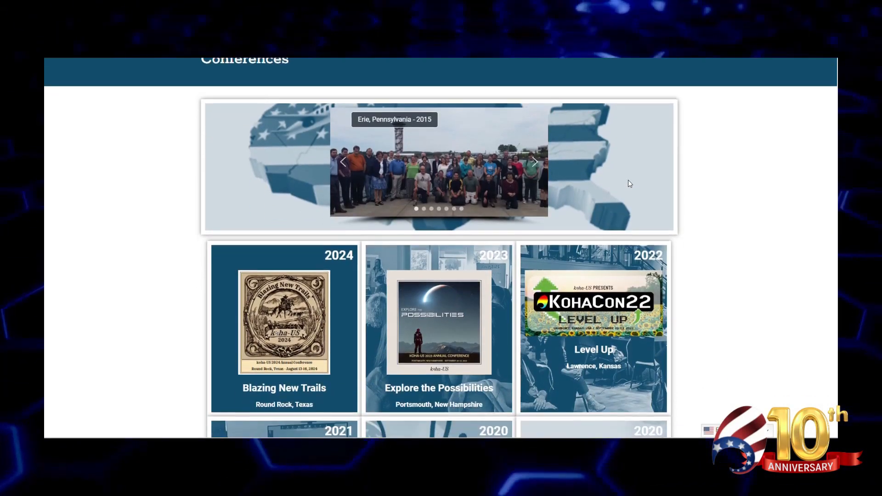
click(269, 270)
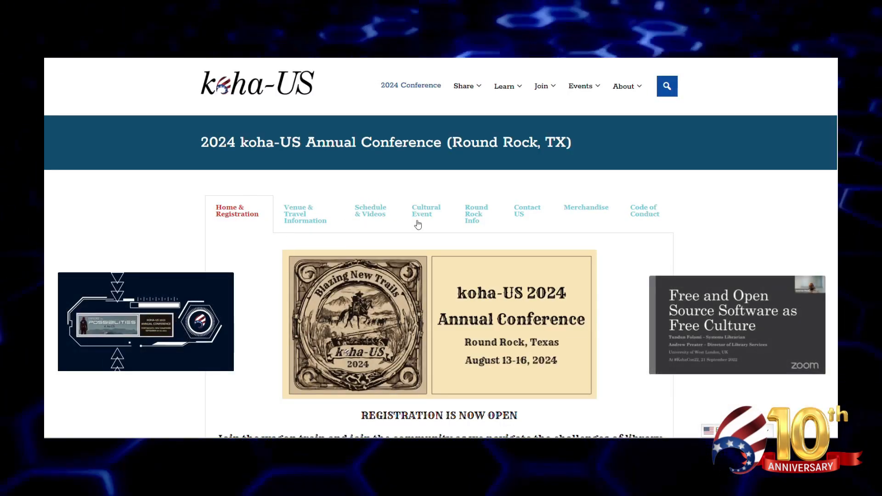
Open the 2024 conference's Schedule & Videos section and read through the presentations schedule
click(369, 213)
scroll(369, 217, down, 1)
scroll(441, 248, down, 7)
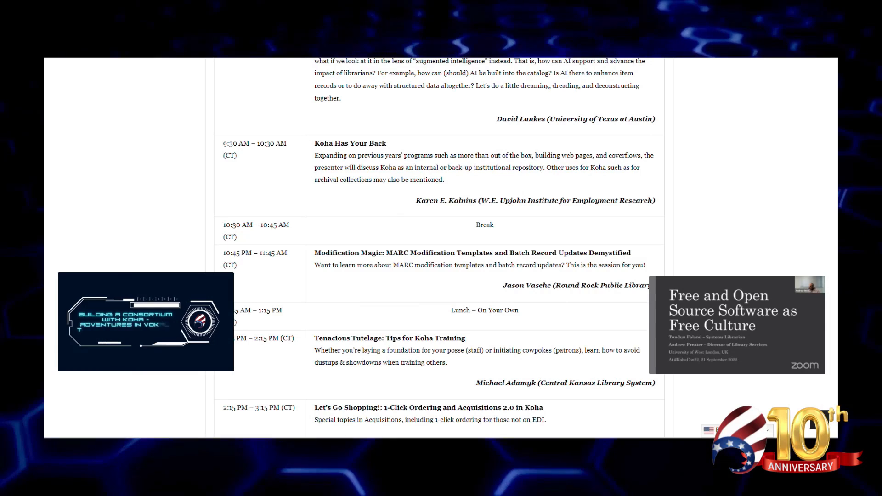
scroll(441, 248, down, 1)
scroll(441, 248, up, 6)
scroll(646, 289, up, 2)
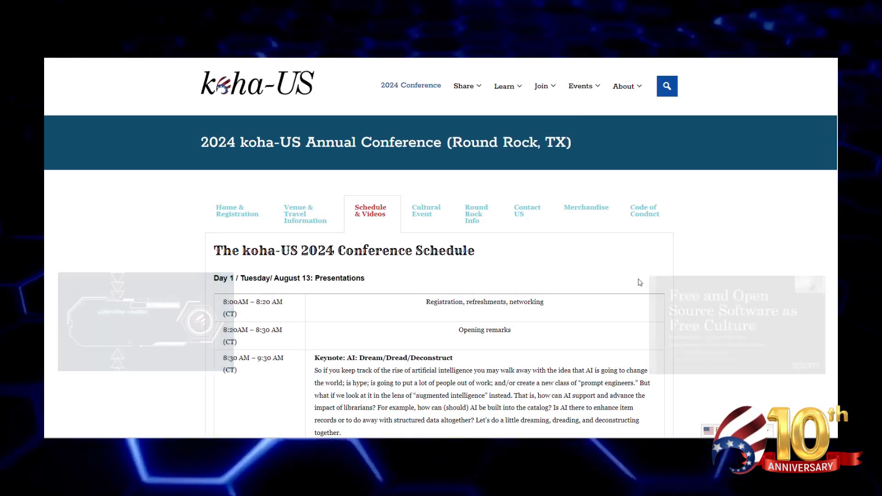
Open the koha-US Developments page and read through the development collaboration workflow
mouse_move(464, 86)
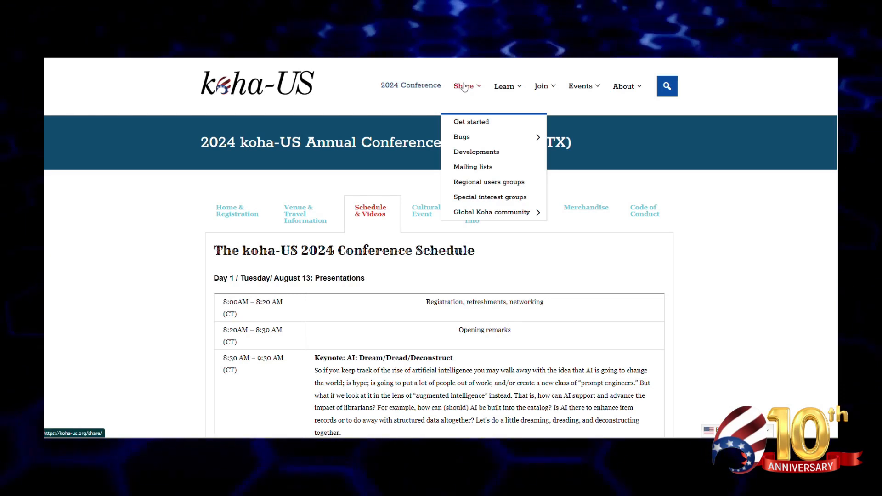
click(479, 157)
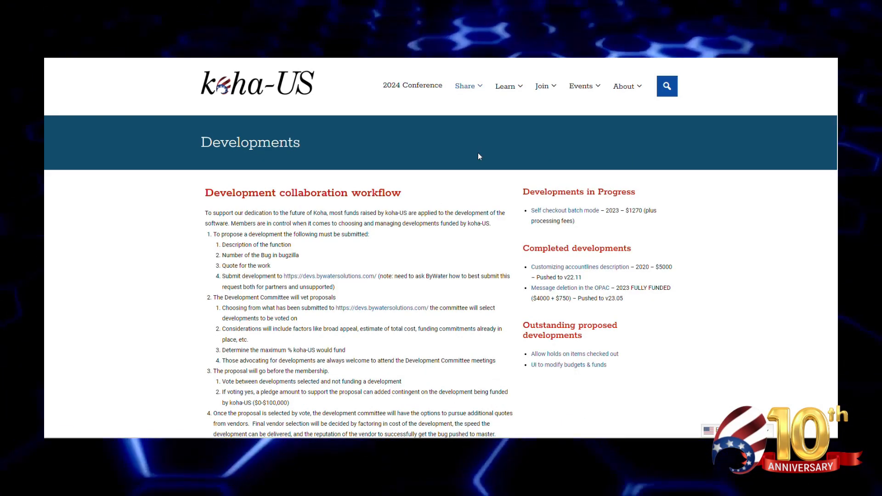
scroll(486, 172, down, 3)
scroll(487, 172, down, 4)
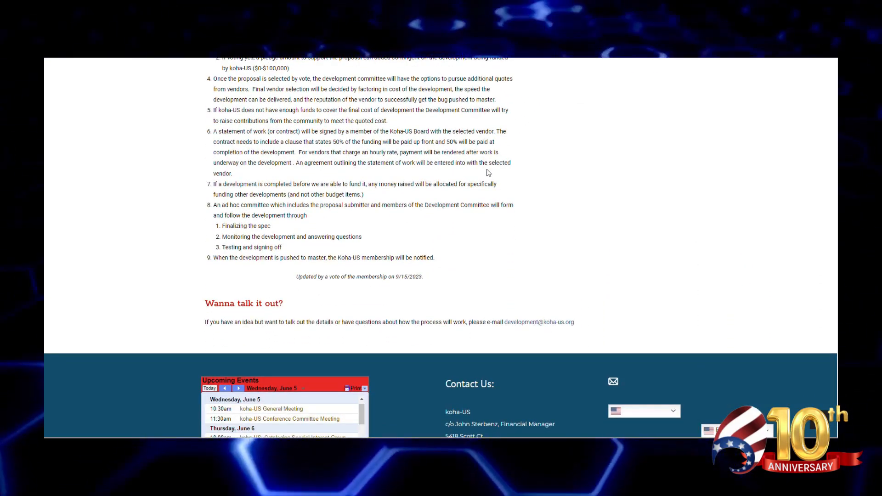
scroll(488, 173, up, 7)
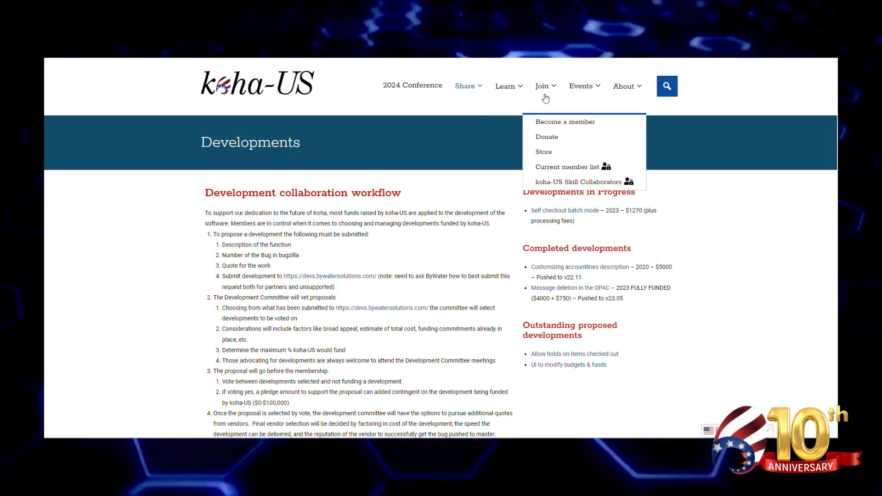
View the koha-US page for becoming a member and open the Donate page
mouse_move(546, 94)
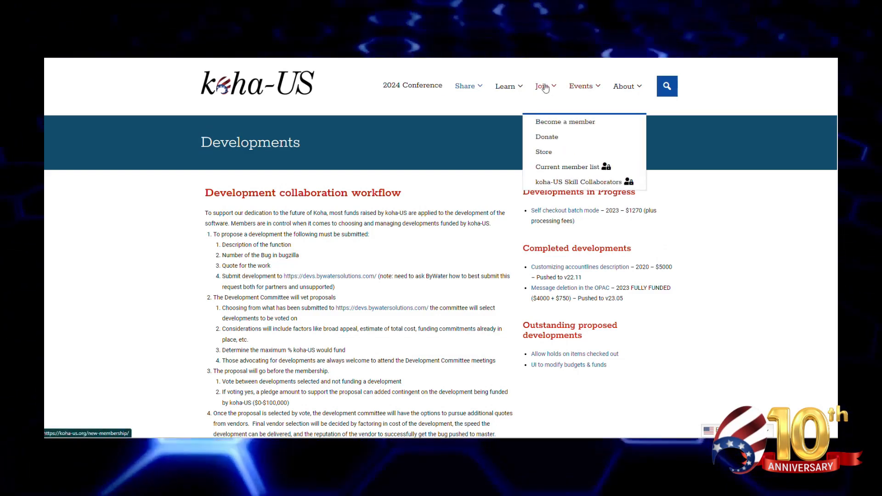
click(550, 124)
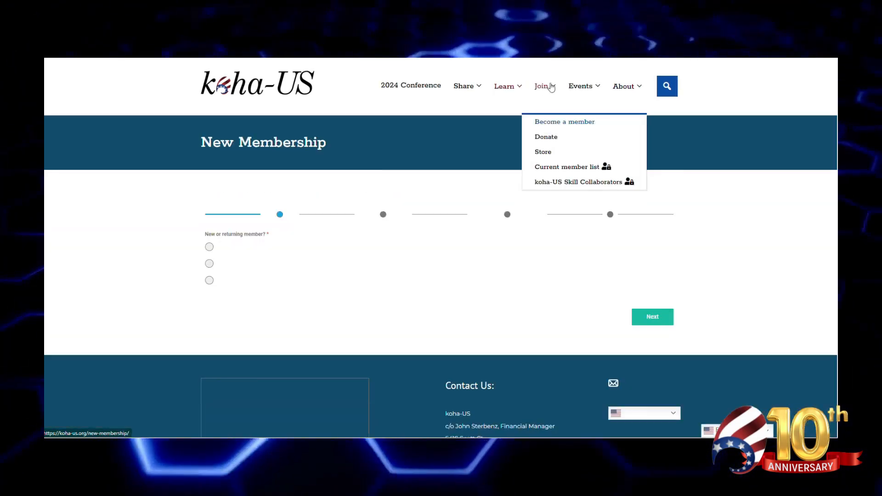
mouse_move(570, 88)
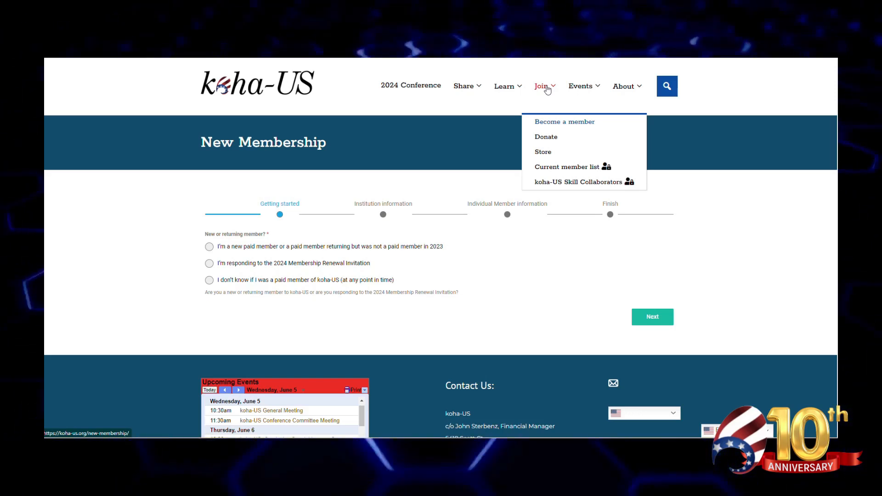
click(557, 139)
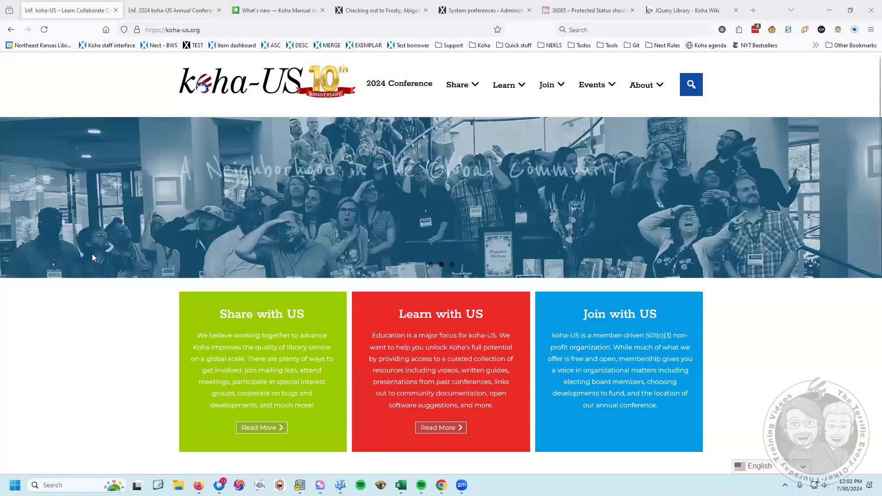
View the 2024 koha-US Annual Conference page and the Protected patrons section of the Koha manual's What's new page
key(ctrl+Tab)
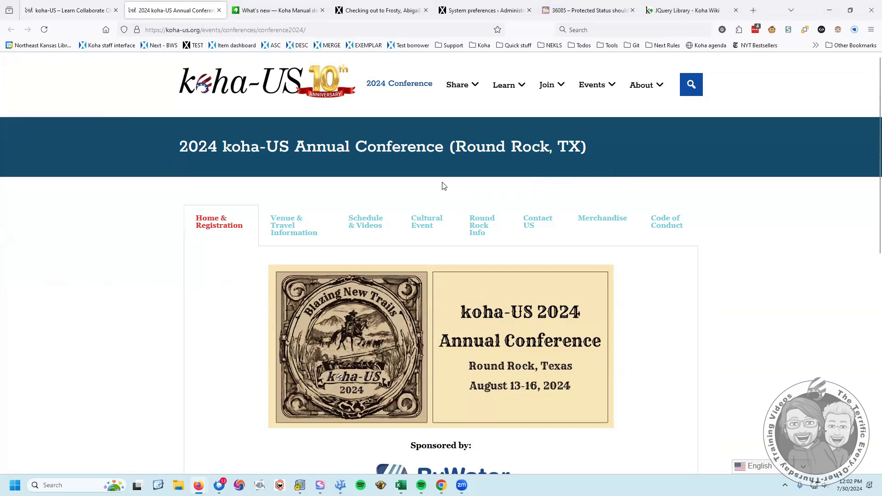
click(279, 16)
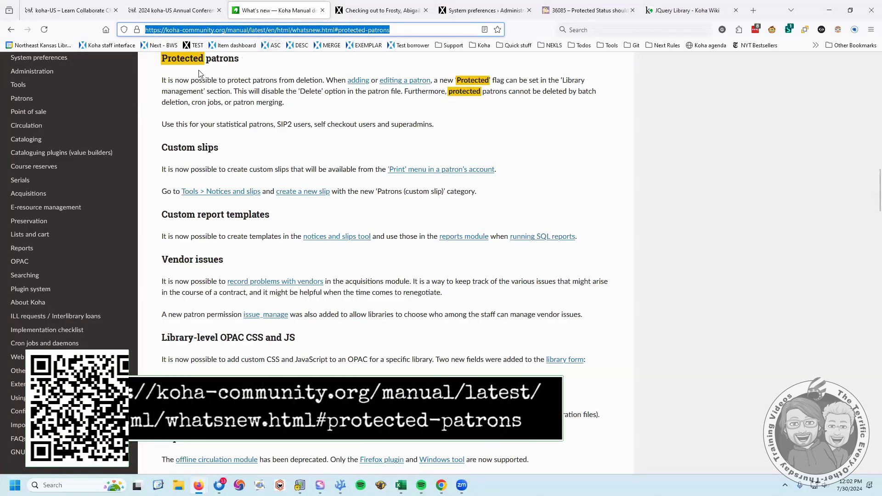
click(164, 68)
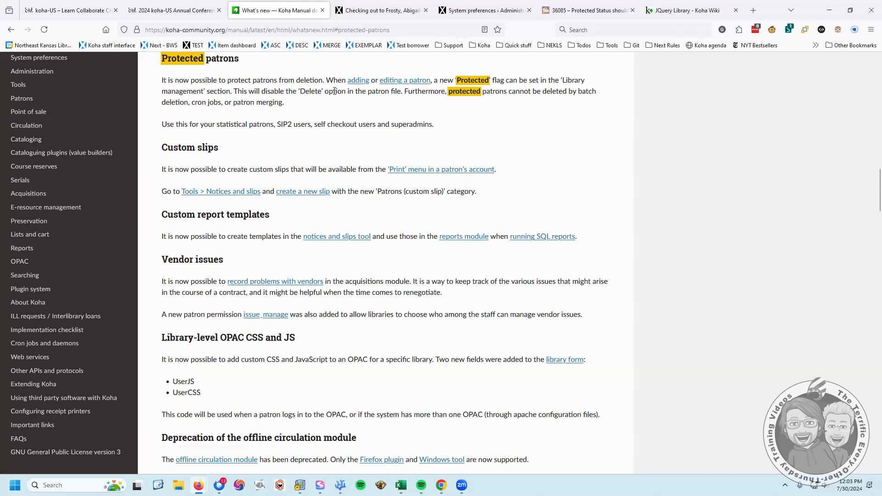
Delete the code that disables the Protected patron status except for superlibrarians from IntranetUserJS and save the staff interface preferences
click(476, 11)
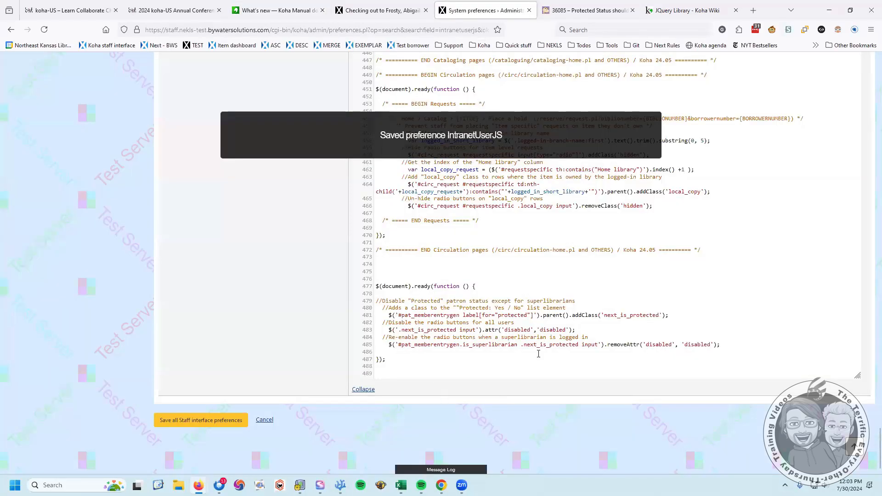
drag(732, 344, 304, 305)
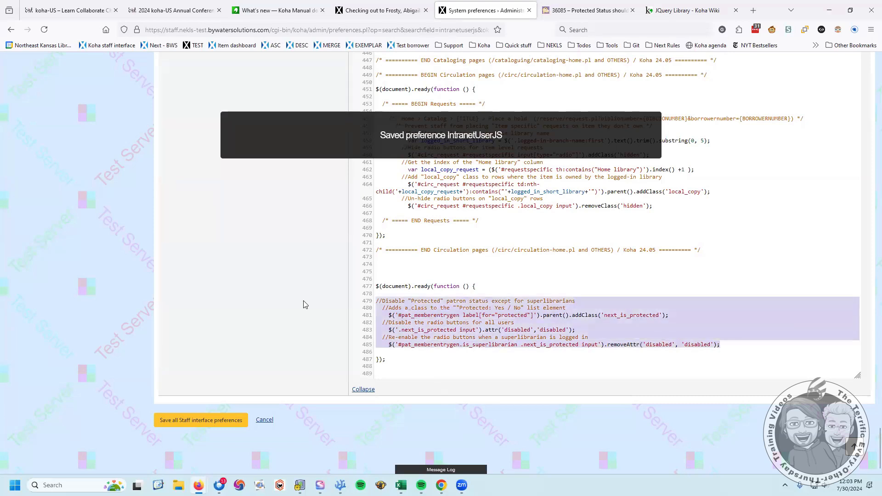
key(Delete)
click(232, 420)
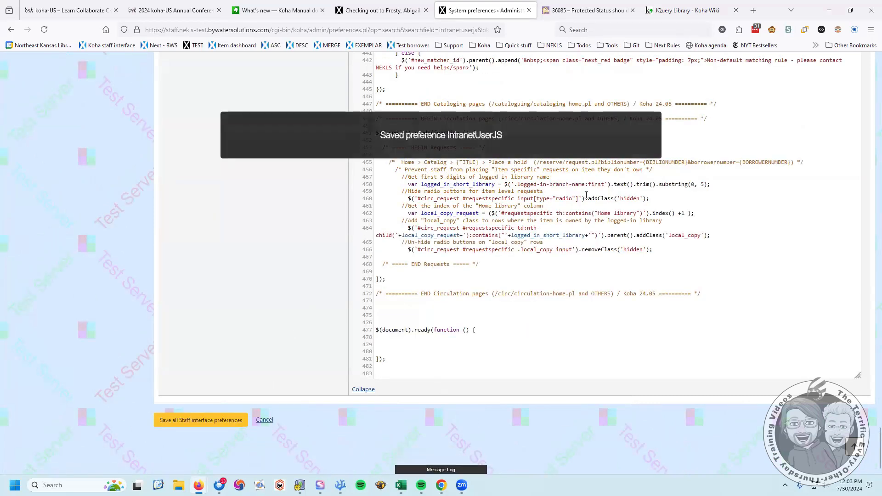
Go to the test patron's checkout page and examine the additional actions offered for the protected patron, including Delete
click(367, 6)
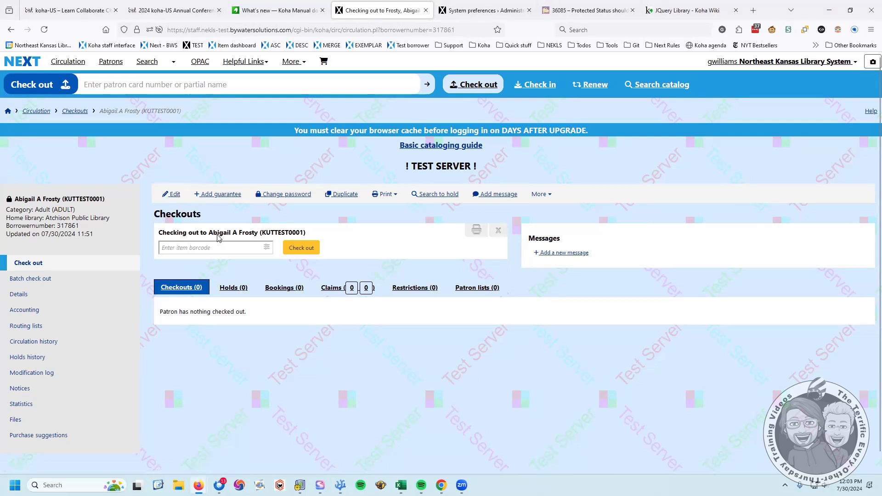
click(36, 67)
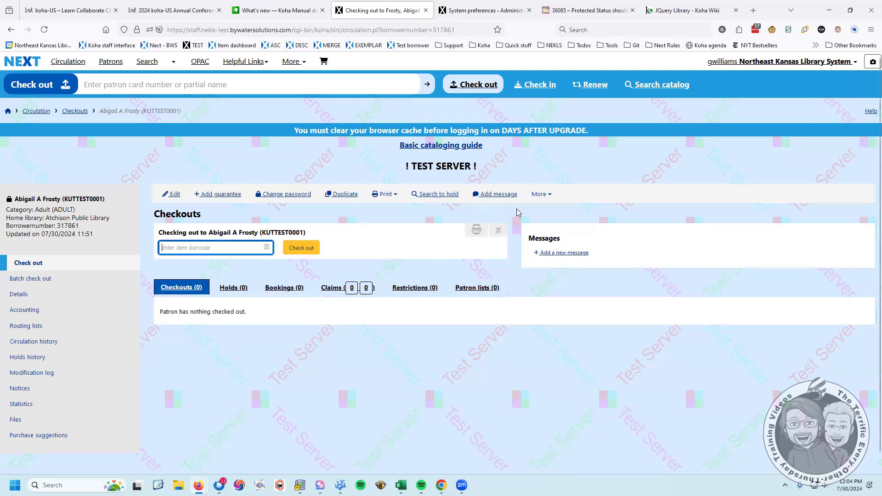
click(541, 194)
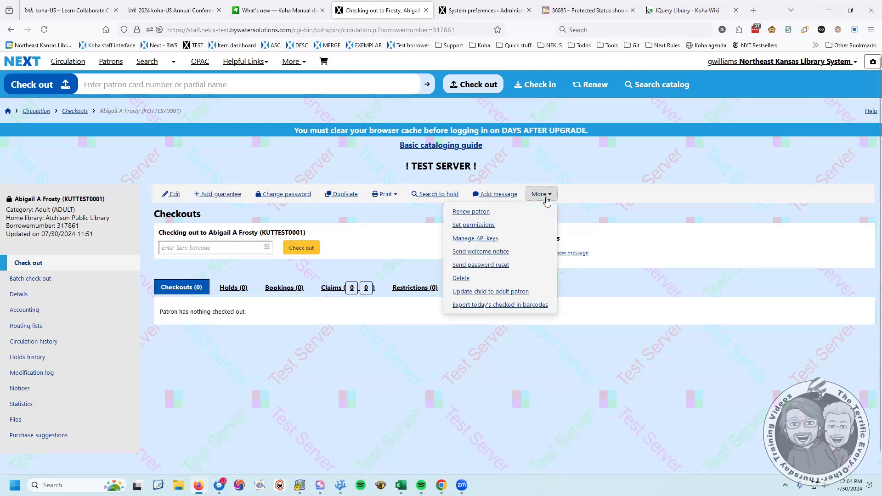
click(380, 235)
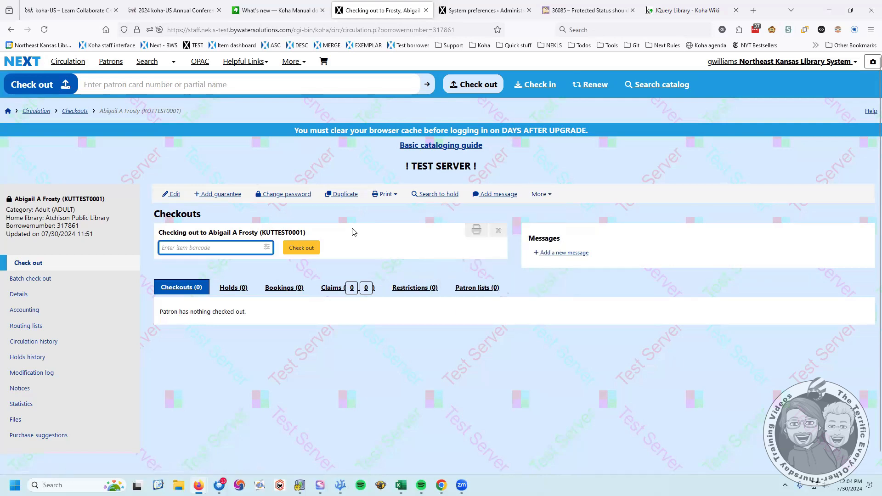
Edit the test patron's record, set Protected to No under Library management, and save the record
click(170, 199)
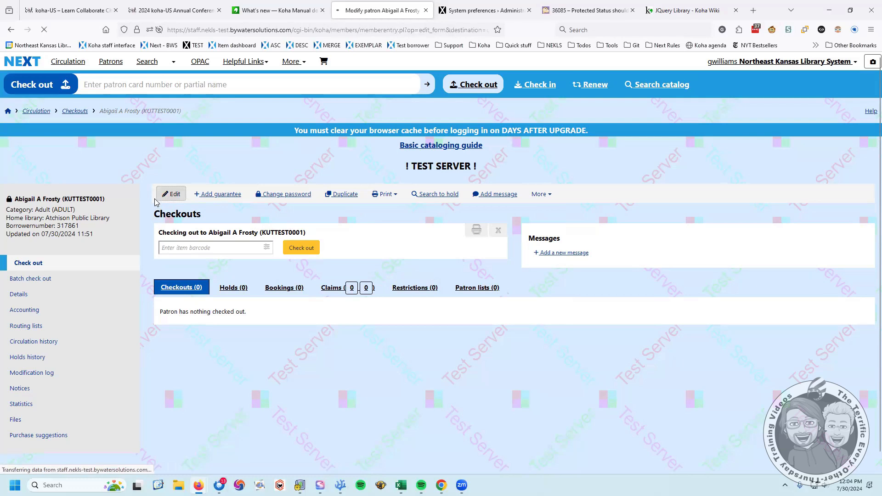
scroll(145, 211, down, 9)
scroll(145, 213, down, 10)
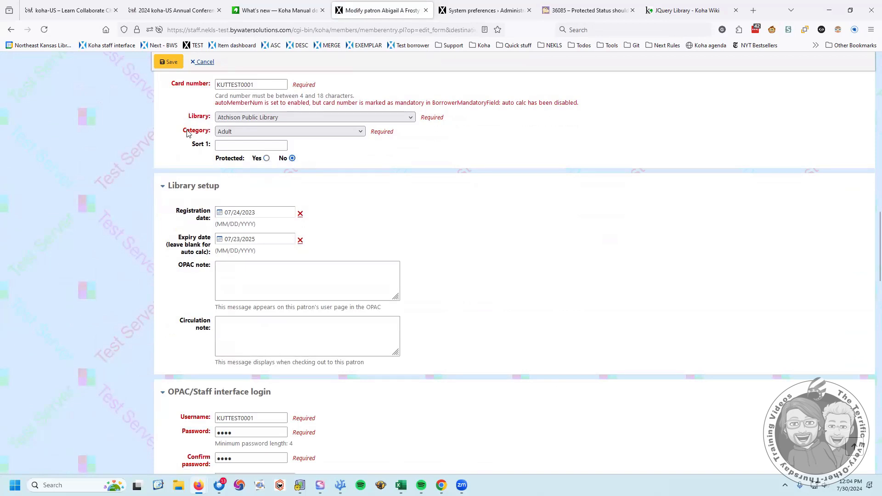
click(169, 62)
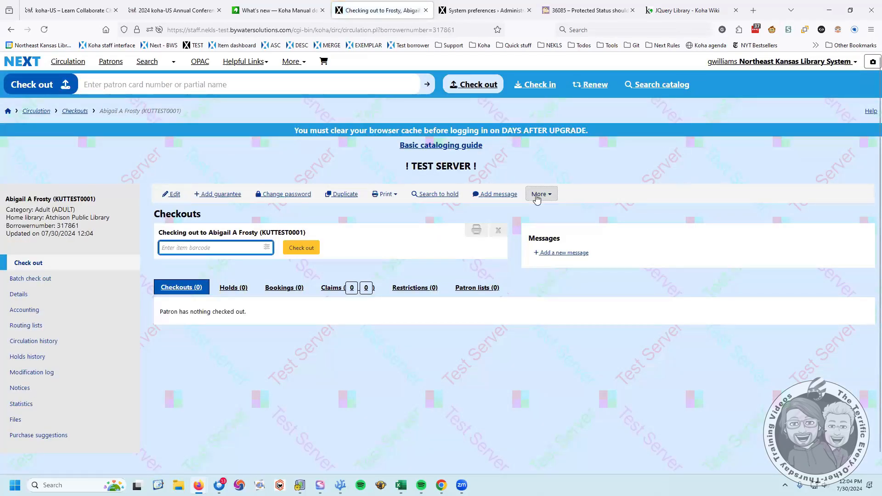
Edit the test patron's record, set Protected to Yes under Library management, and save the record
click(536, 197)
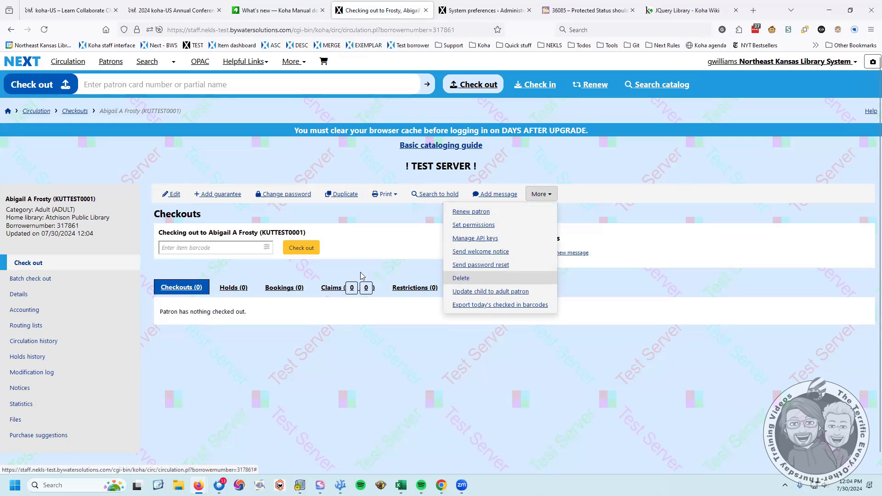
click(174, 196)
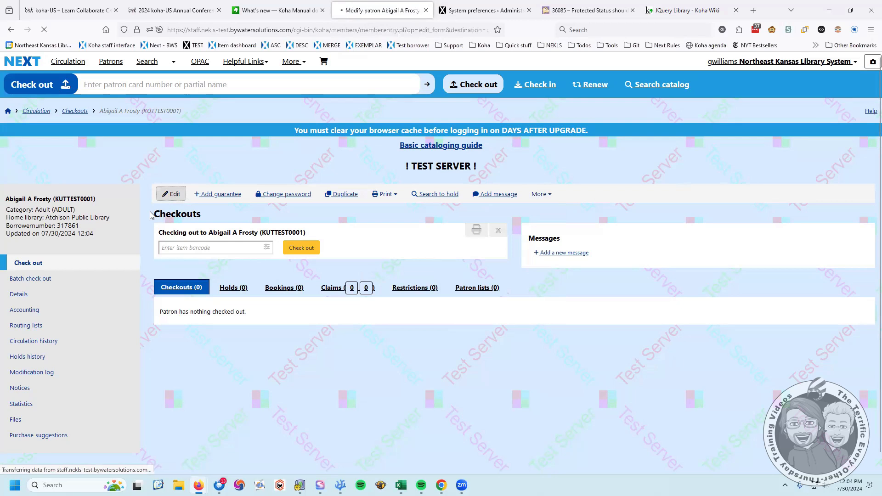
scroll(152, 215, down, 10)
scroll(150, 212, down, 8)
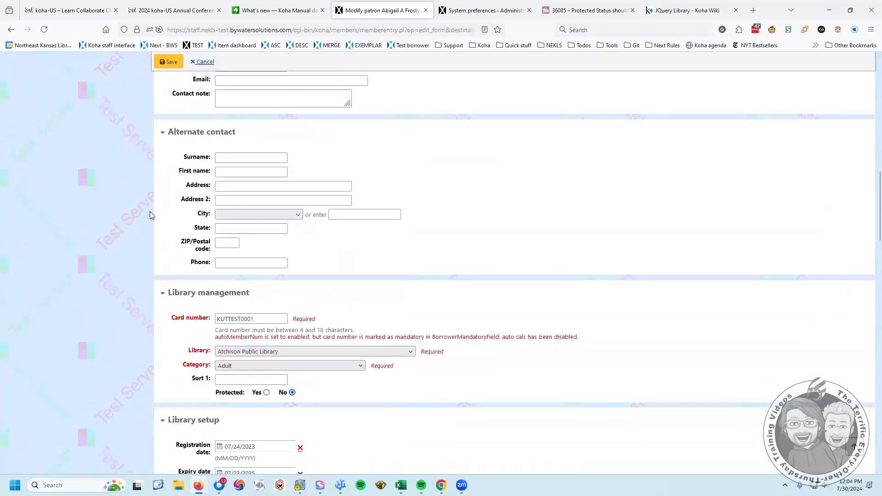
click(267, 205)
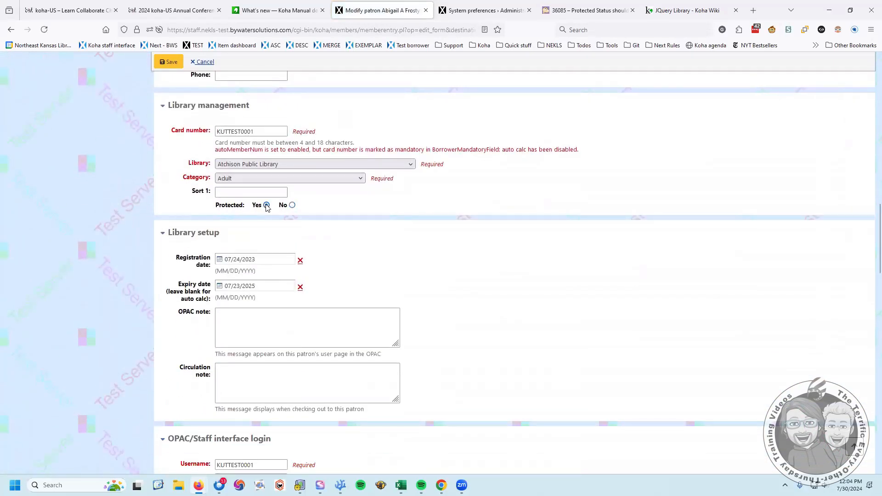
click(169, 62)
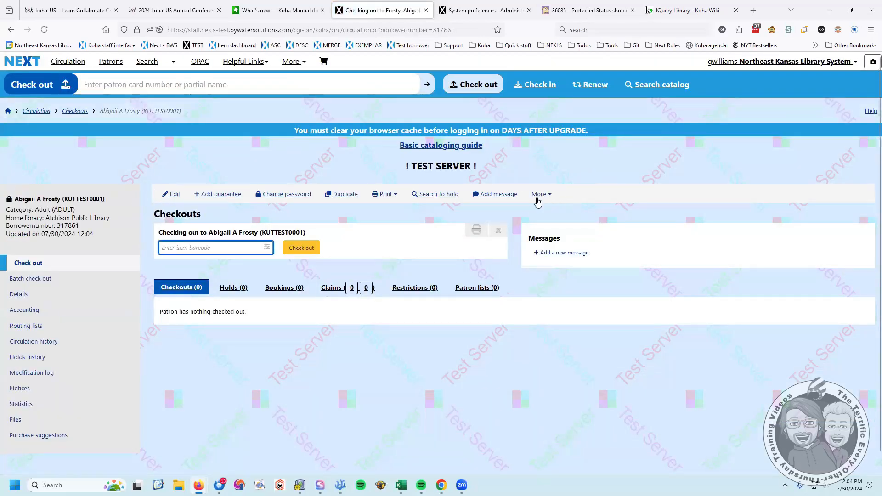
Try to delete the protected test patron, and examine the Delete action and the marker beside the patron's name
click(540, 195)
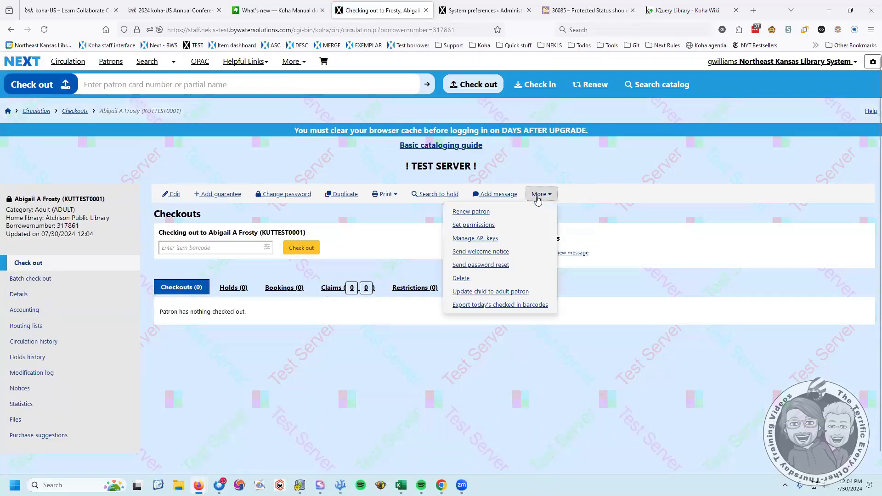
click(462, 282)
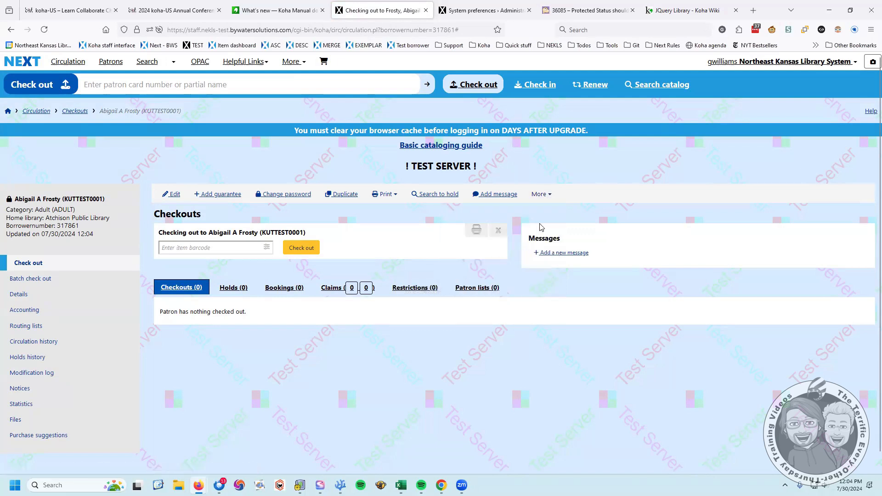
click(539, 196)
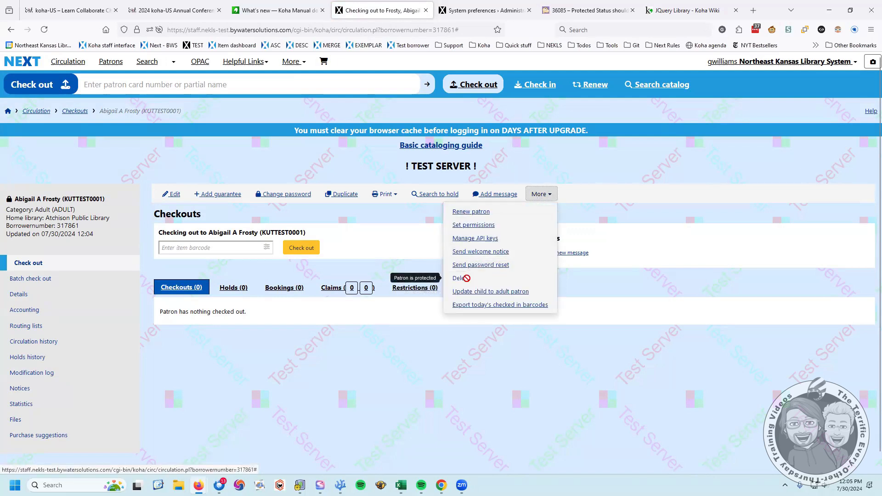
click(642, 203)
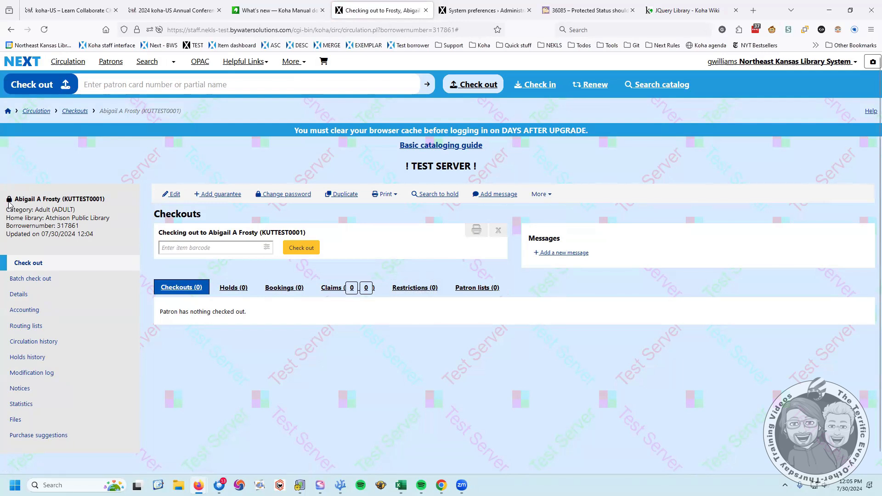
drag(16, 198, 9, 202)
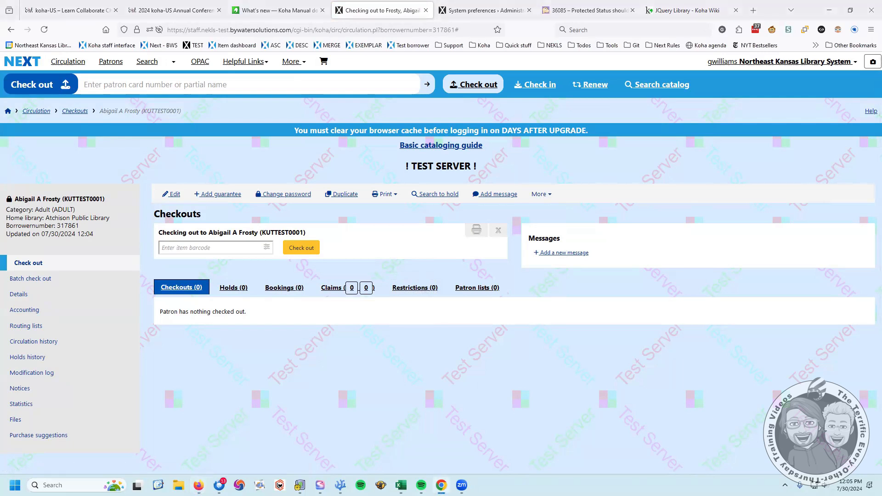
Switch to the staff test account's session in Chrome, reload the test patron's details, and try to delete the patron
double_click(334, 20)
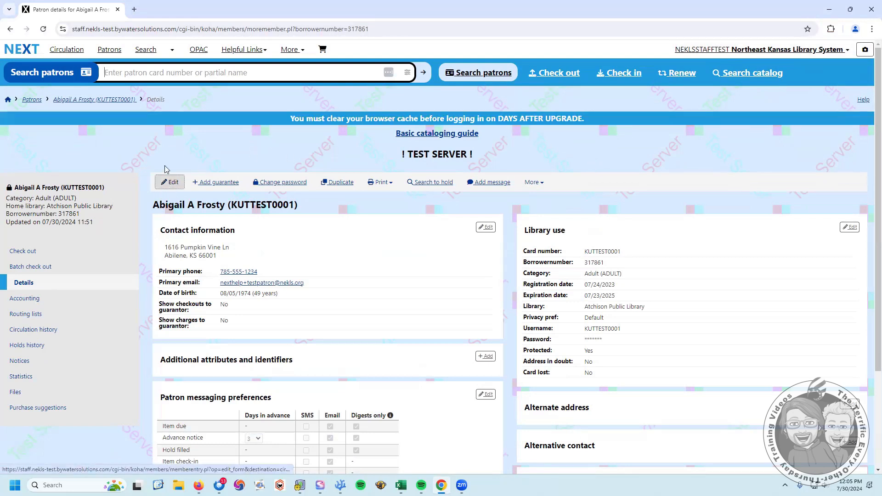
key(F5)
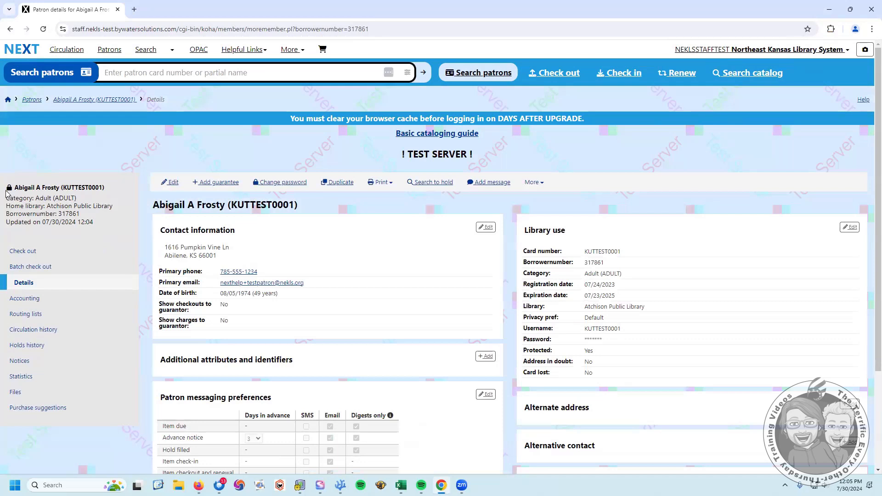
click(540, 182)
click(461, 270)
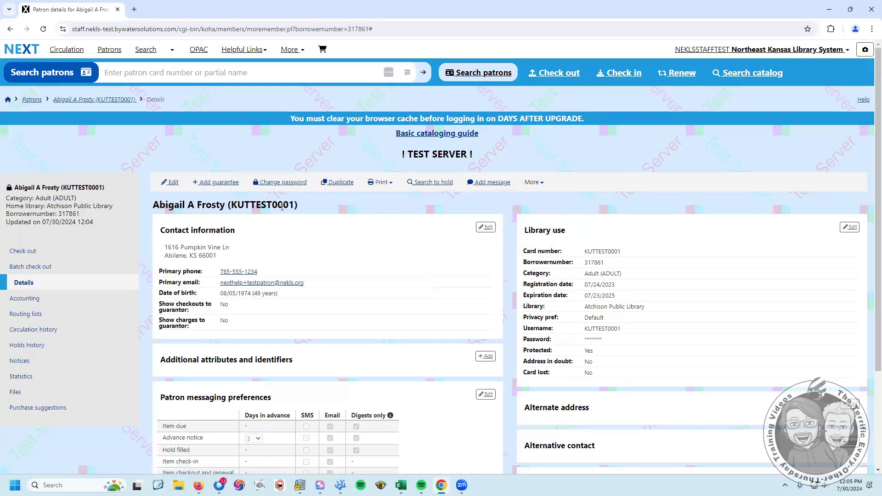
Edit the test patron's record under the staff test account, set Protected to No, and save the record
click(169, 183)
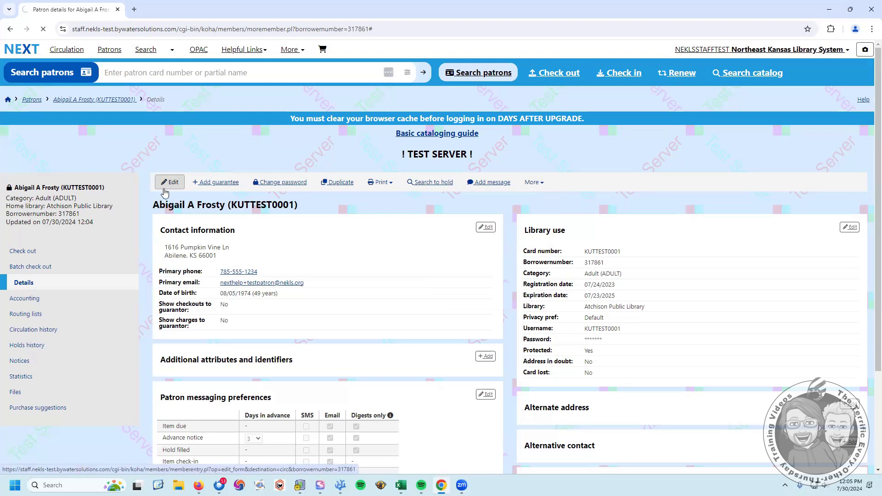
scroll(146, 208, down, 5)
scroll(146, 205, down, 12)
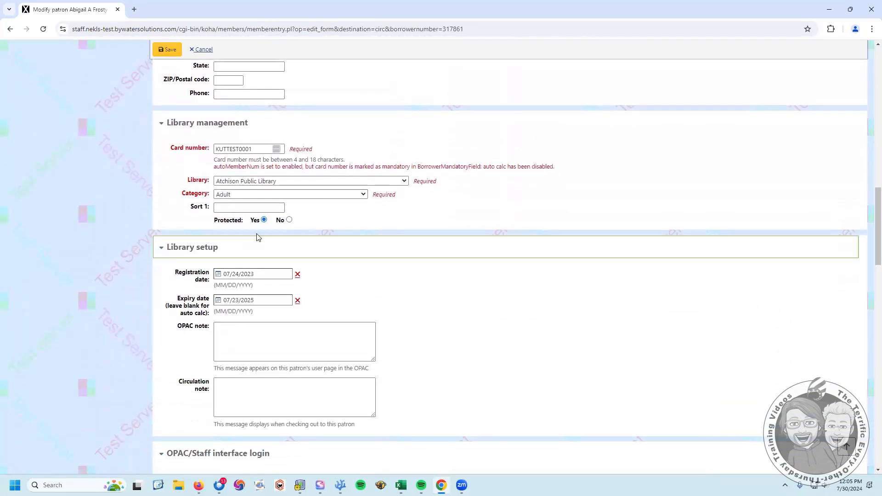
click(289, 219)
click(168, 50)
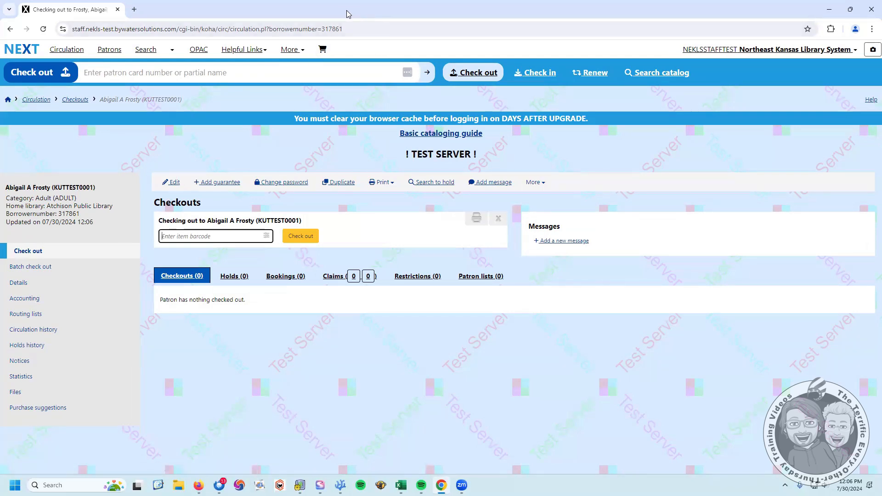
Switch back to Firefox, reload the test patron's checkout page, and view Bugzilla bug 36085 about a permission for Protected status
drag(347, 10, 346, 0)
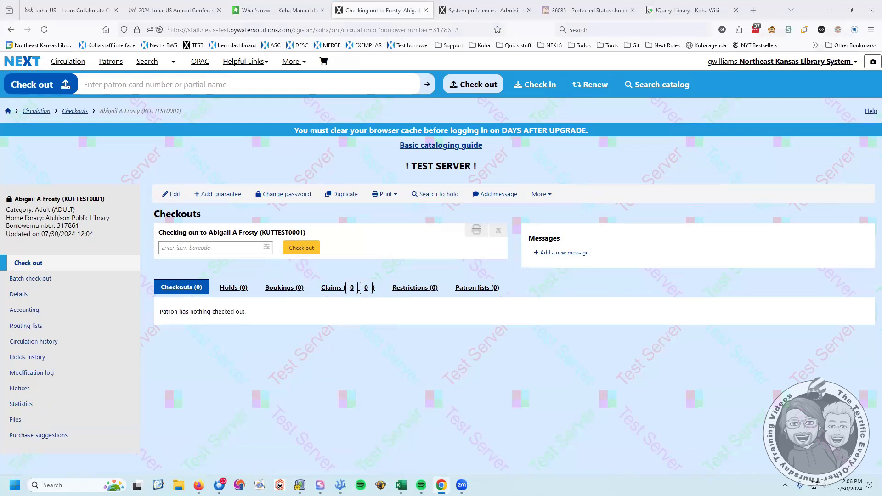
click(44, 29)
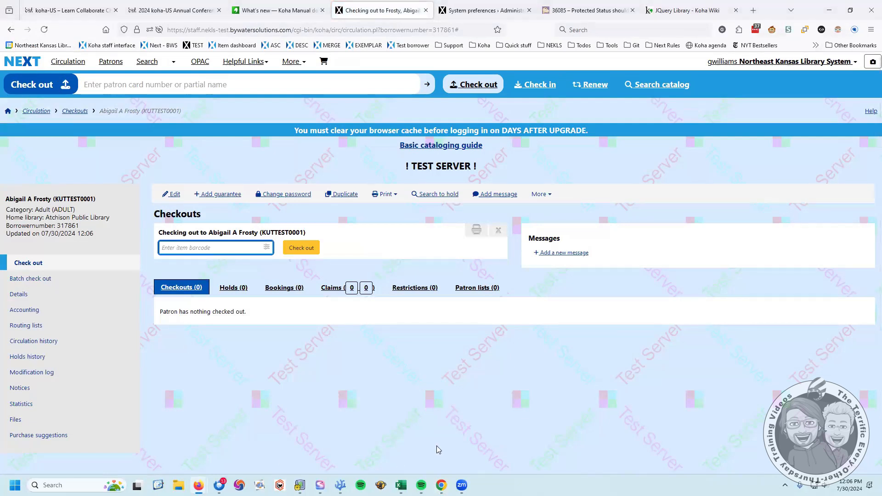
click(590, 10)
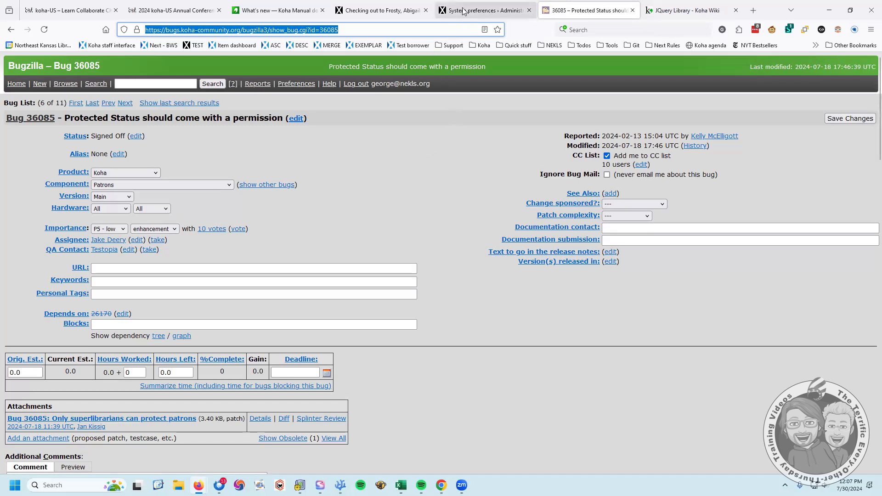
Inspect the body element of the test patron's checkout page in the developer tools and highlight its is_superlibrarian class
click(371, 11)
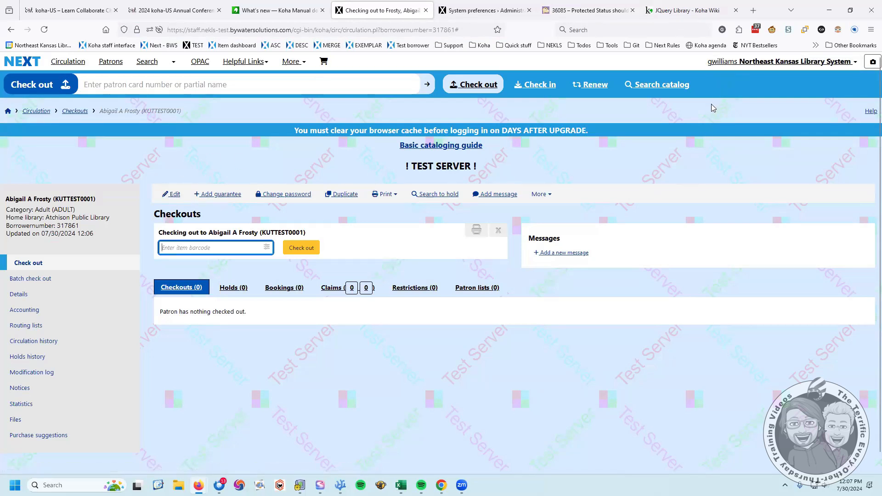
key(F12)
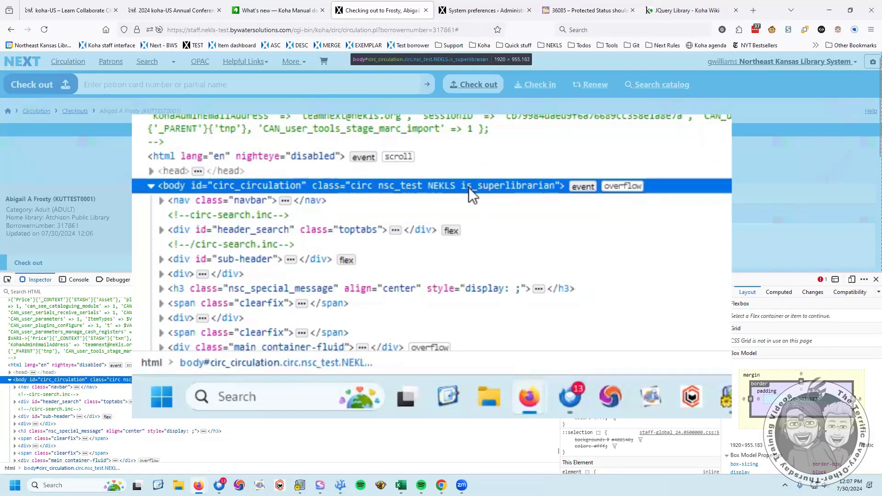
double_click(234, 338)
click(468, 186)
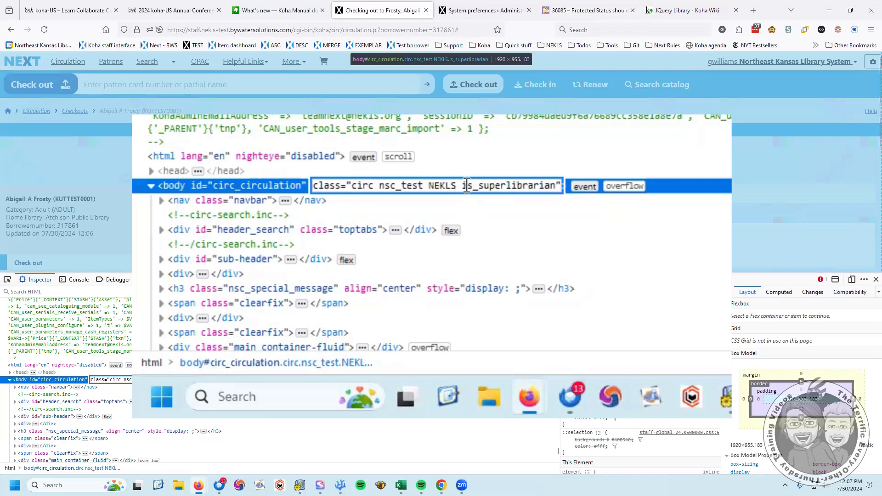
drag(465, 184, 556, 183)
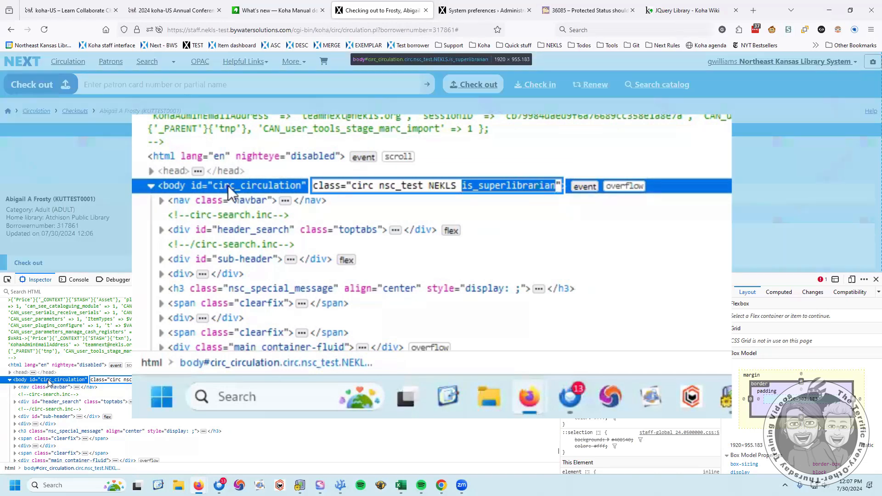
click(518, 203)
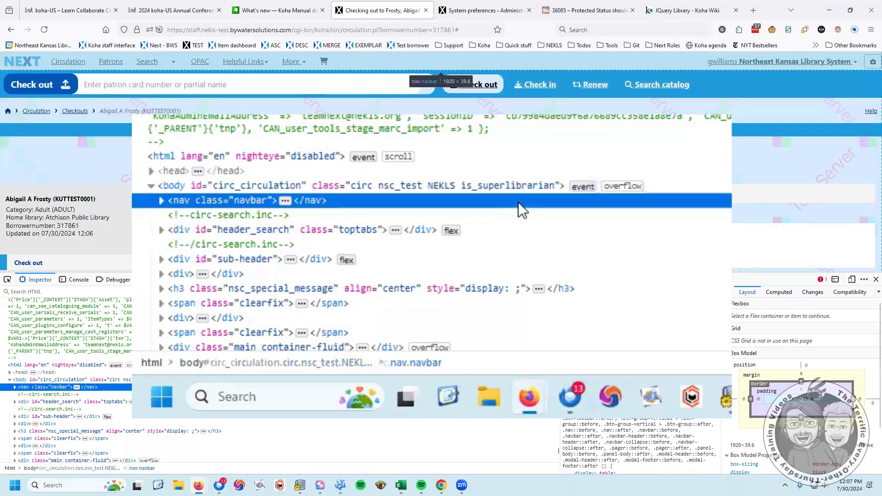
click(487, 186)
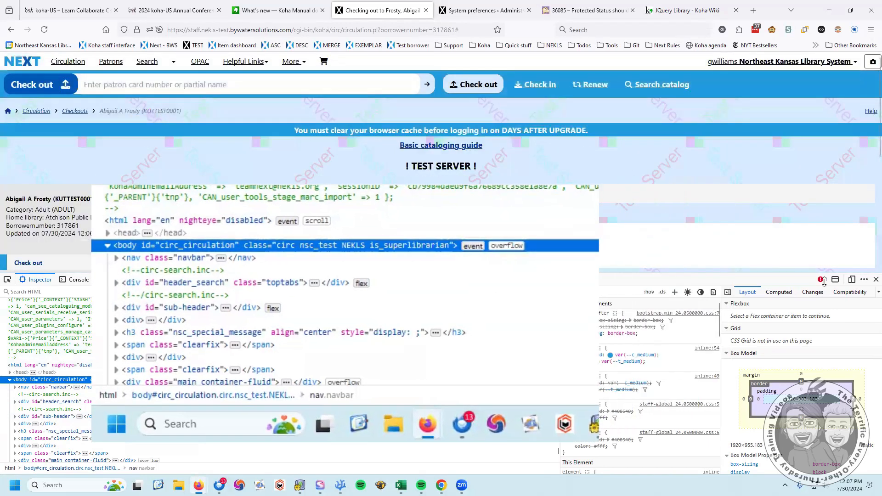
key(F12)
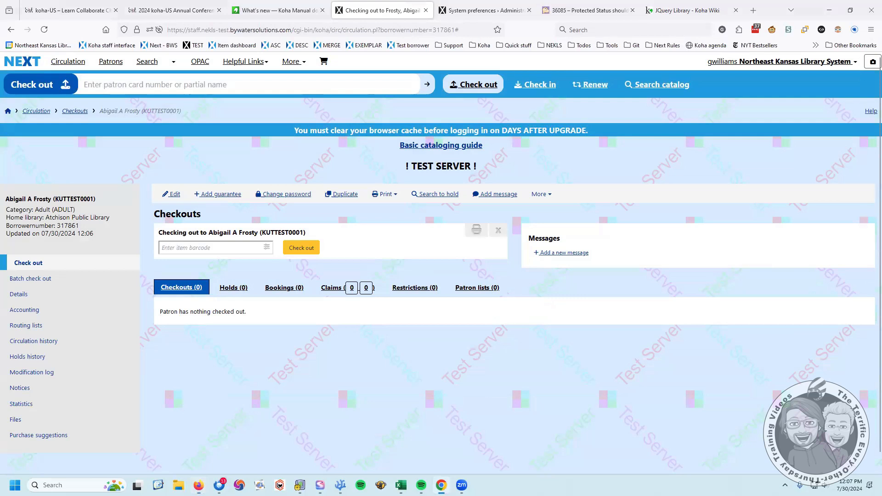
Switch to the staff test account's session in Chrome and inspect the checkout page's body element and its classes for comparison
key(super+shift+Left)
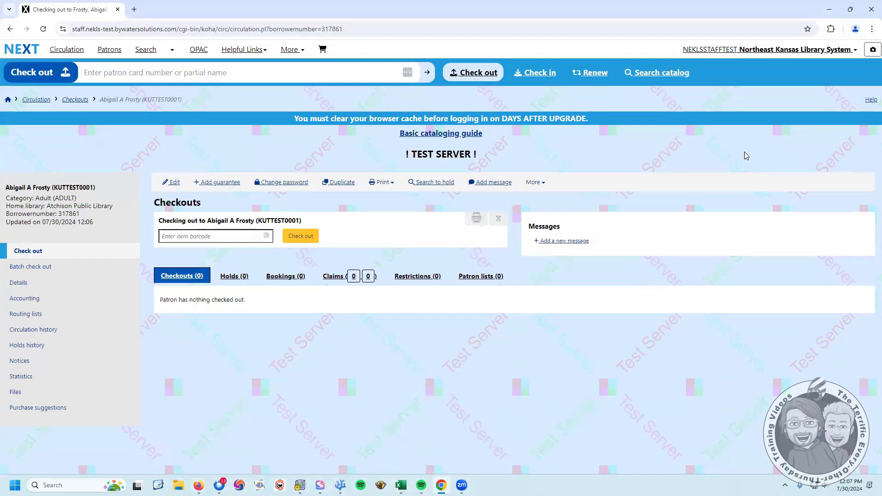
key(F12)
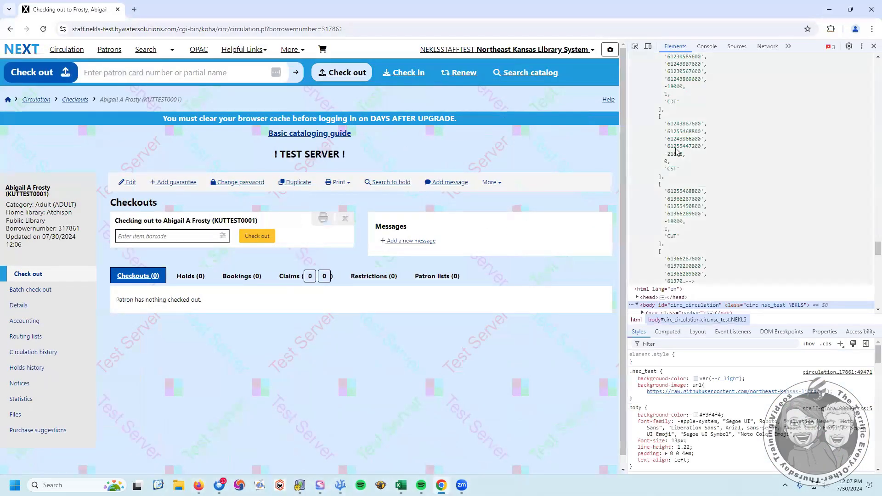
scroll(752, 187, up, 5)
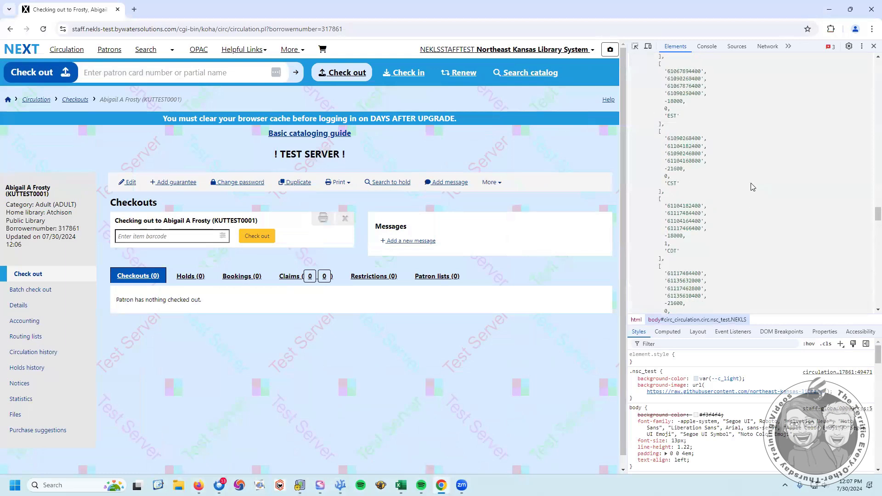
scroll(868, 183, up, 5)
scroll(869, 180, up, 15)
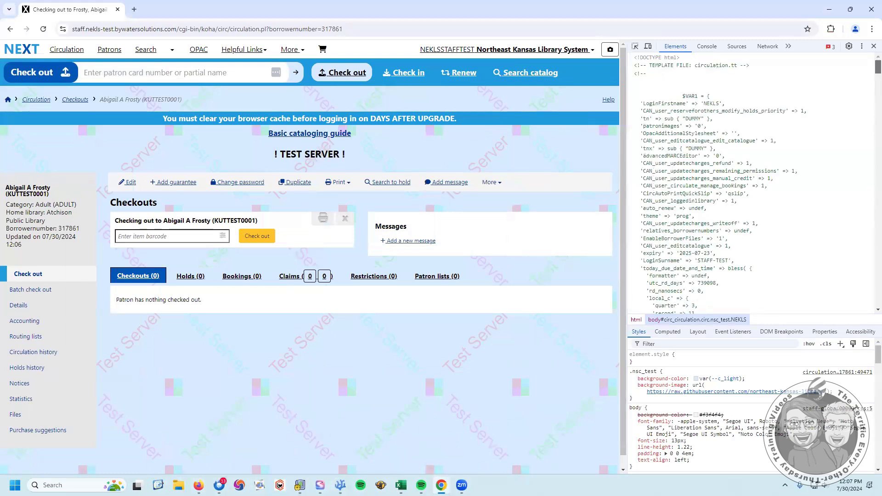
scroll(752, 184, down, 20)
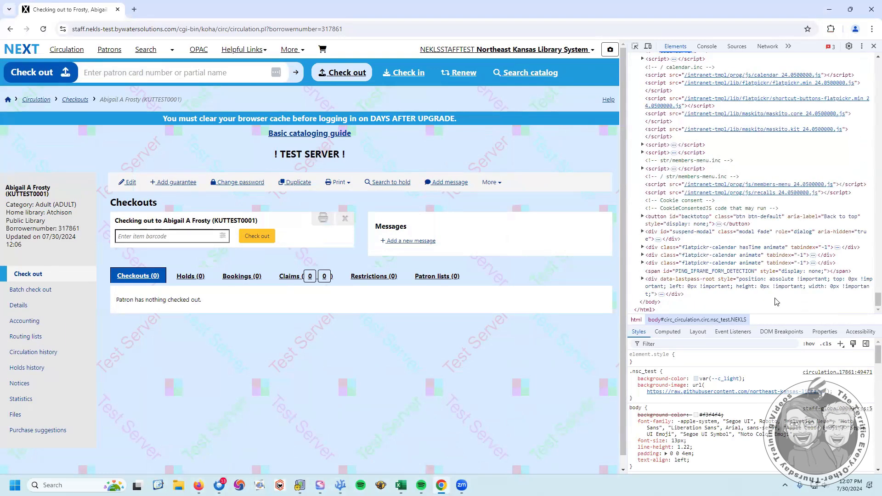
scroll(772, 300, up, 10)
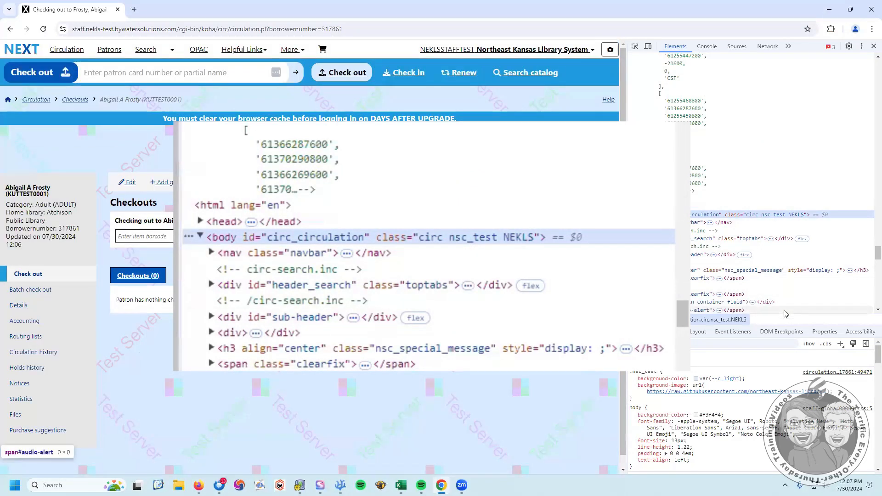
click(873, 46)
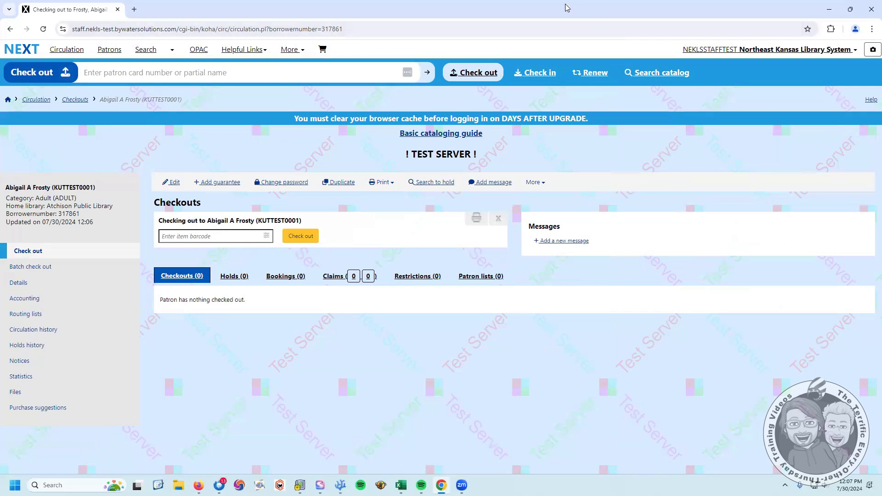
Switch back to Firefox and paste the code disabling Protected status except for superlibrarians into the last document-ready function of IntranetUserJS
drag(571, 8, 571, 0)
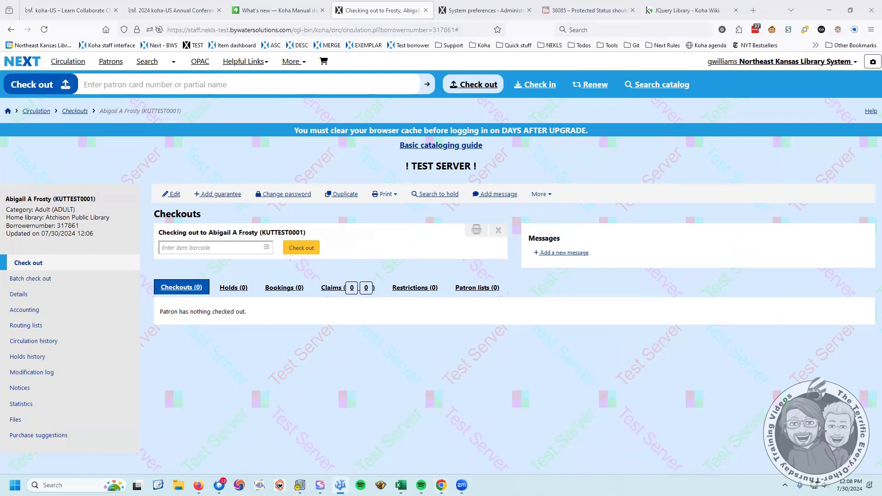
click(461, 14)
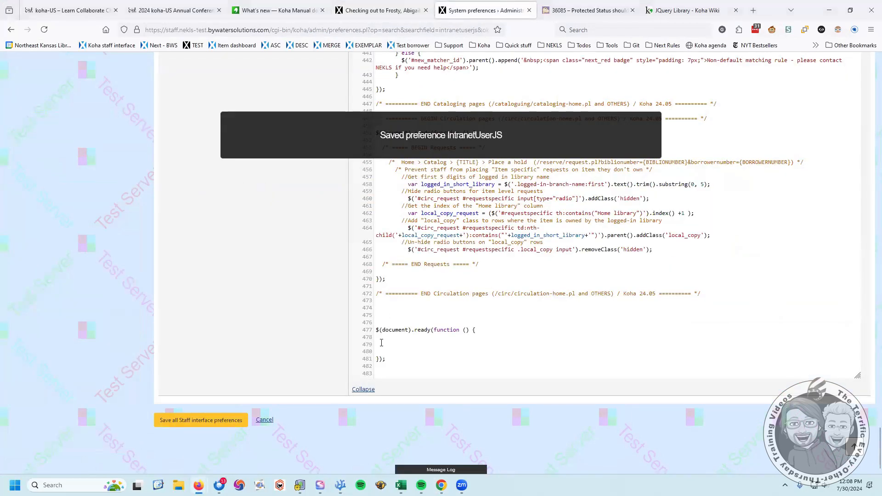
key(ctrl+v)
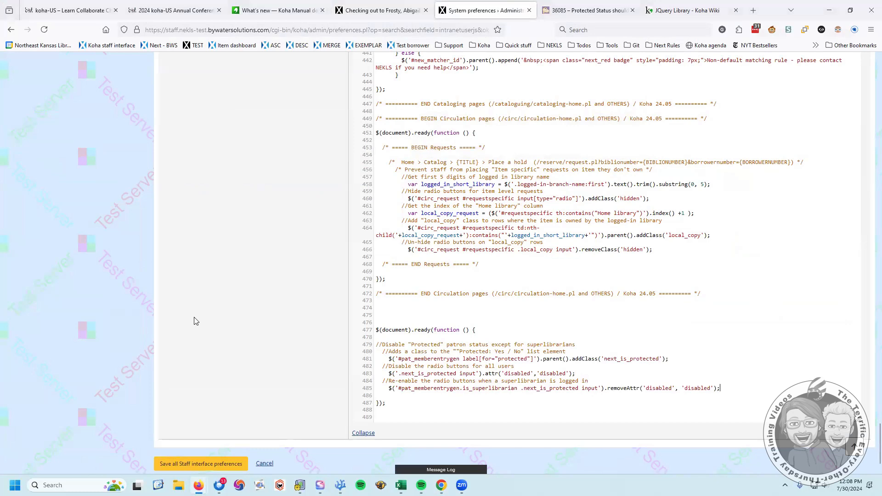
scroll(272, 320, down, 1)
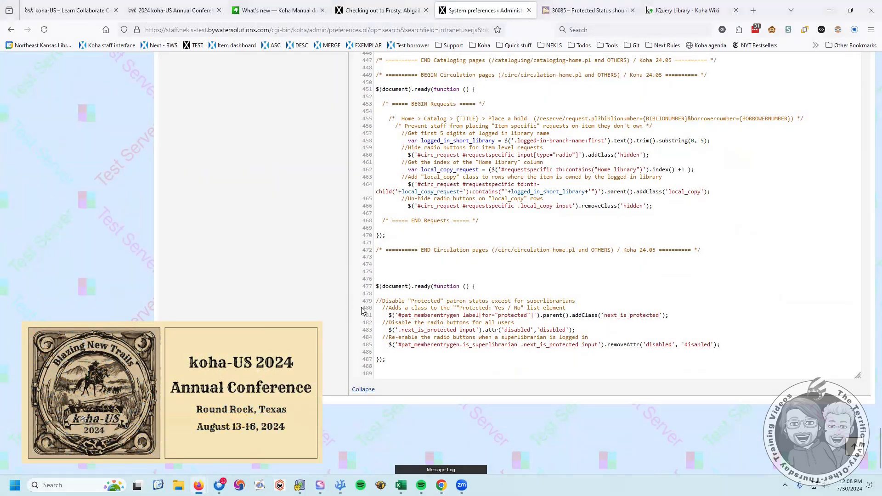
Highlight the code line that adds the next_is_protected class, and view the Protected setting in the test patron's edit form
drag(389, 315, 670, 314)
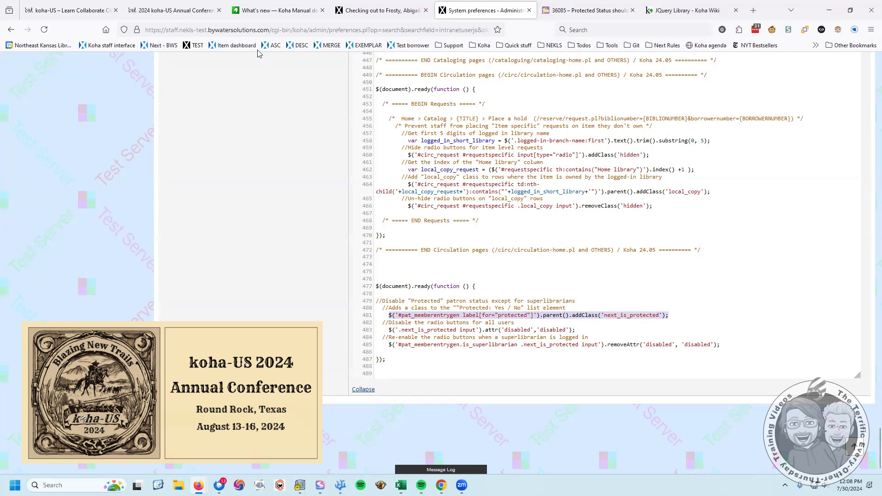
click(368, 10)
click(173, 195)
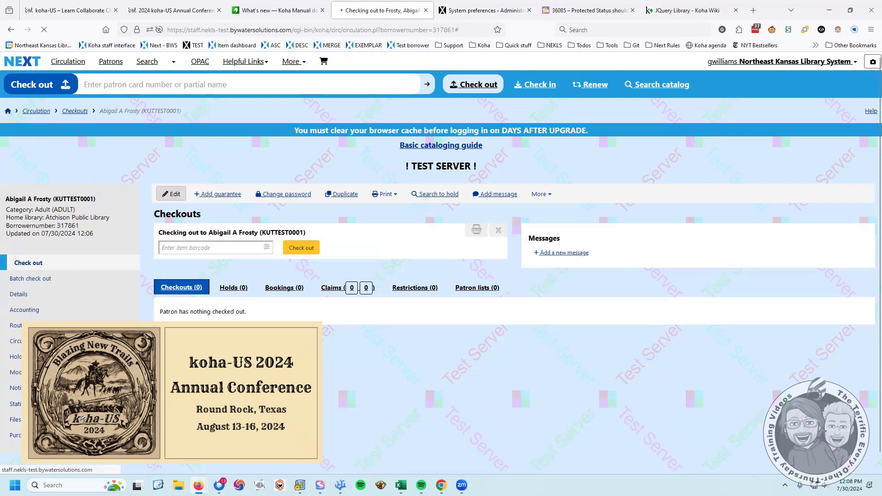
scroll(441, 262, down, 10)
scroll(219, 166, down, 10)
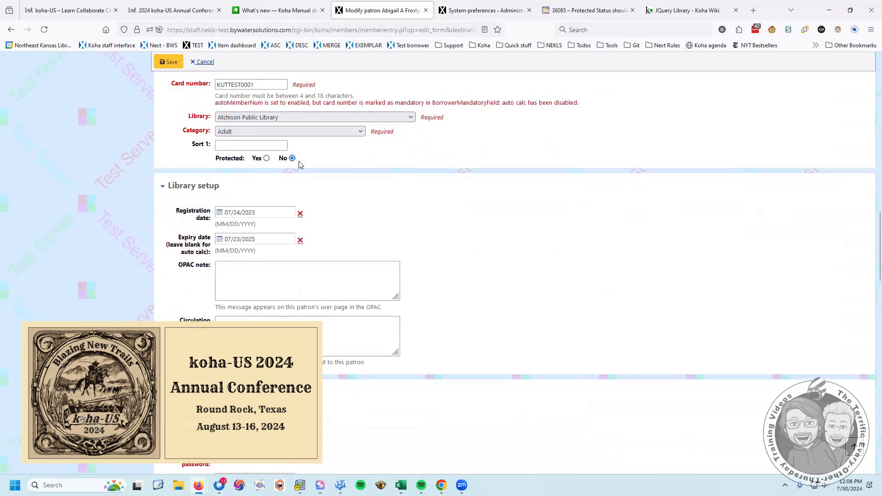
Back in IntranetUserJS, highlight pat_memberentrygen, label[for="protected"], and the line that disables the next_is_protected inputs
click(476, 12)
click(437, 323)
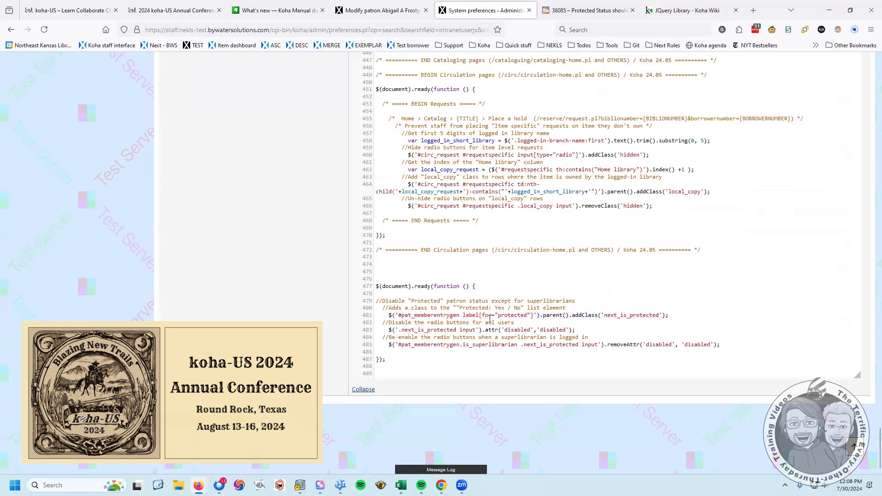
drag(400, 315, 460, 315)
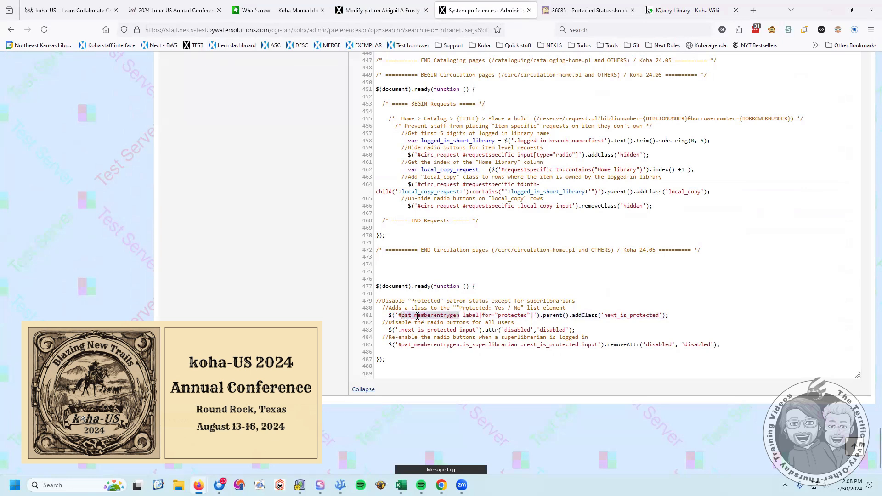
click(463, 315)
drag(463, 315, 533, 315)
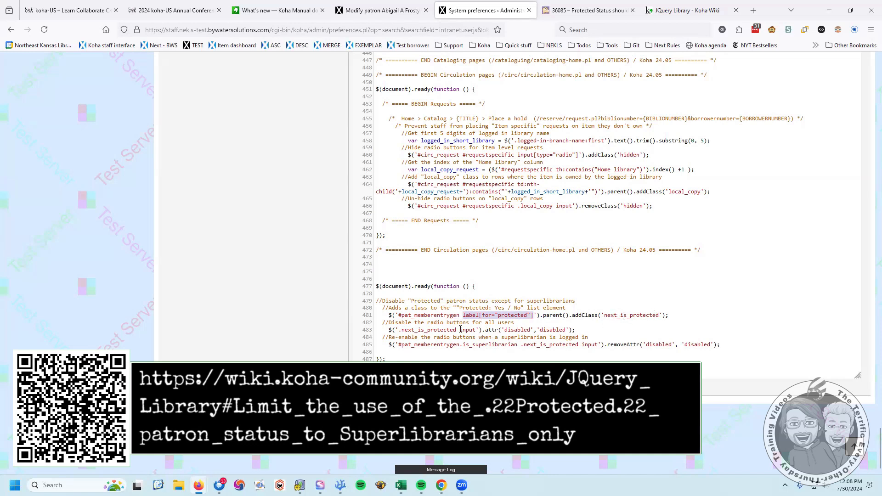
click(434, 329)
drag(389, 330, 577, 330)
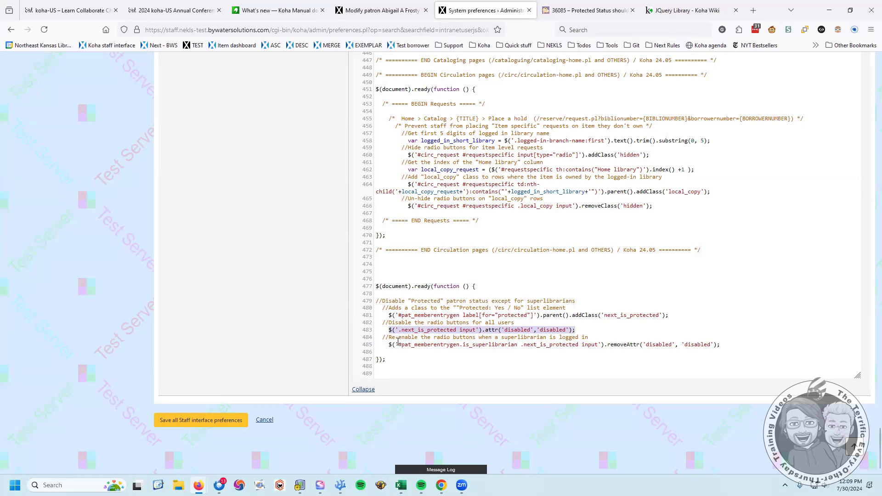
Highlight .is_superlibrarian in the line that re-enables the radio buttons, and save all staff interface preferences
drag(389, 346, 518, 345)
click(499, 343)
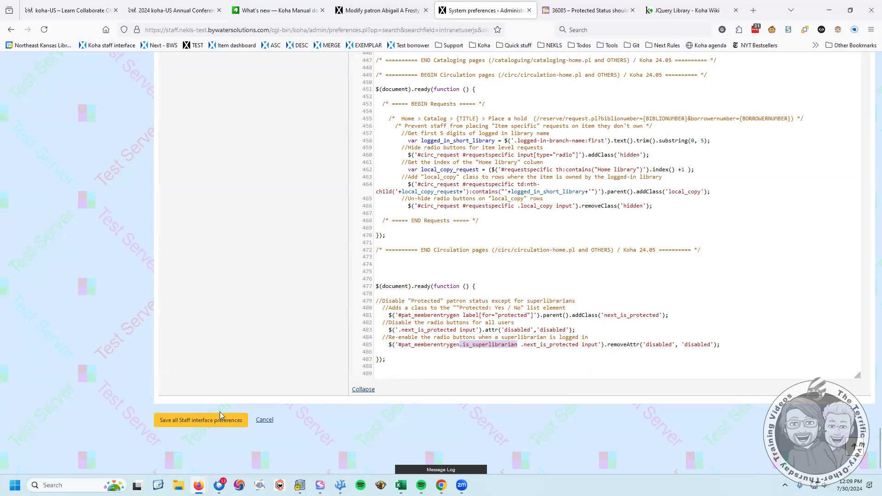
click(200, 419)
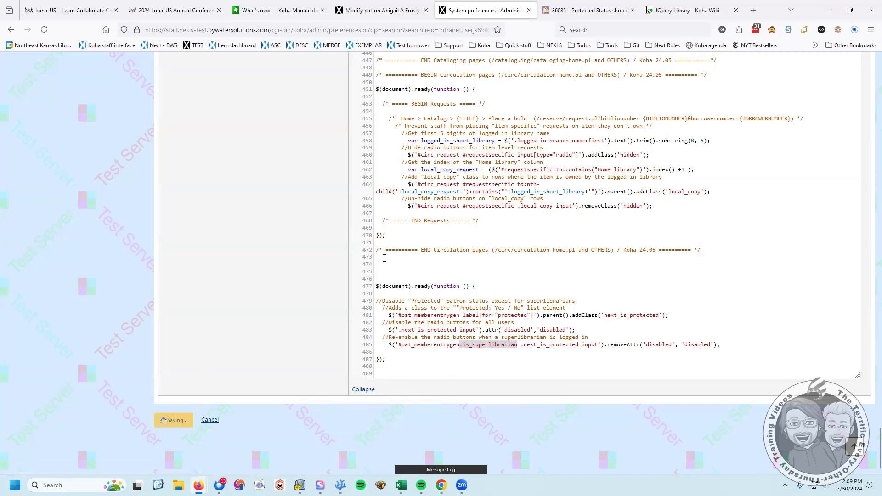
Reload the test patron's edit form under the superlibrarian account, set Protected to Yes, and save the record
click(375, 11)
click(43, 31)
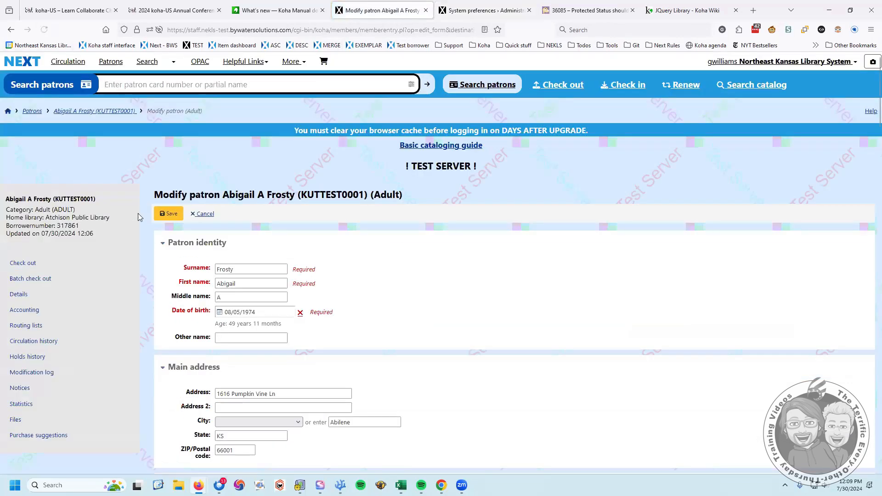
scroll(148, 237, down, 3)
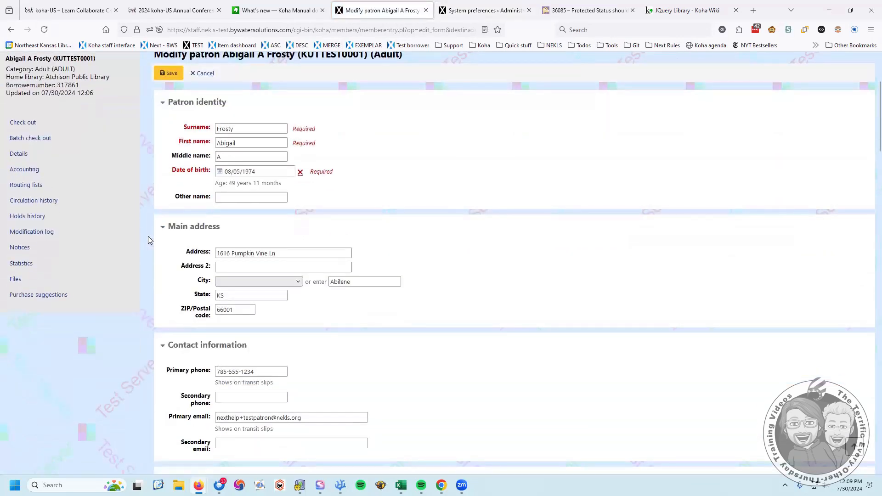
scroll(148, 237, up, 3)
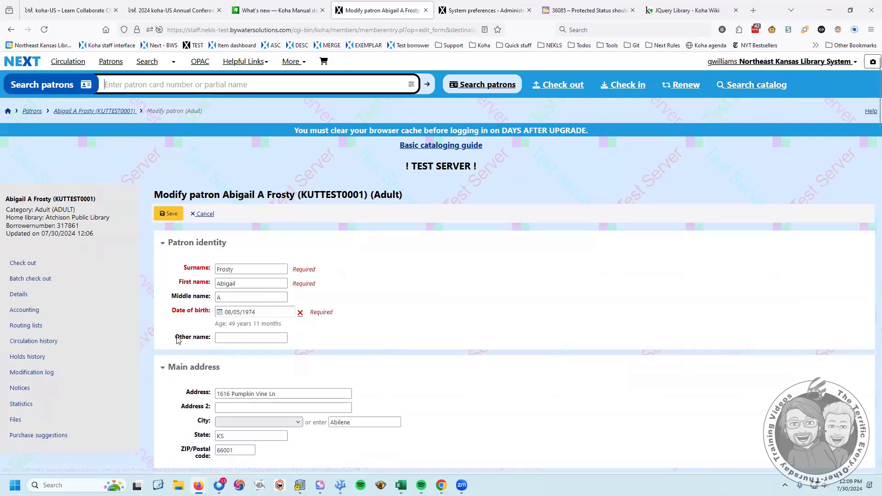
scroll(148, 336, down, 10)
scroll(129, 337, down, 7)
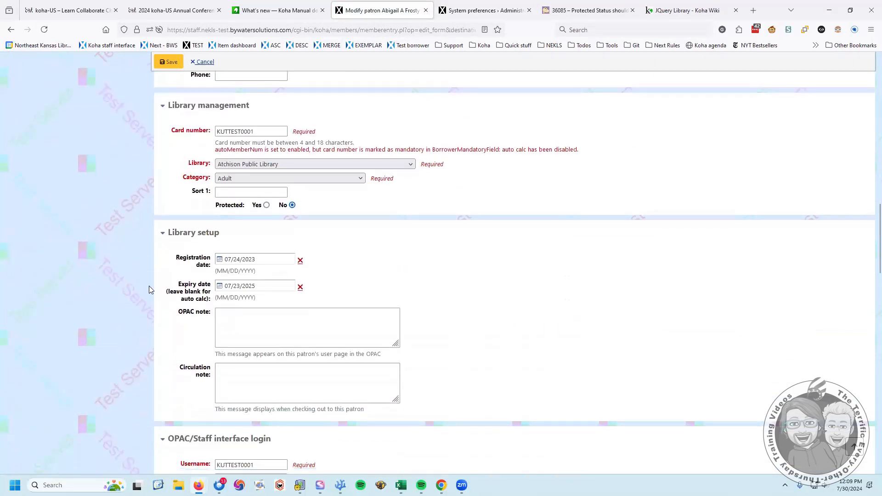
click(267, 205)
click(169, 61)
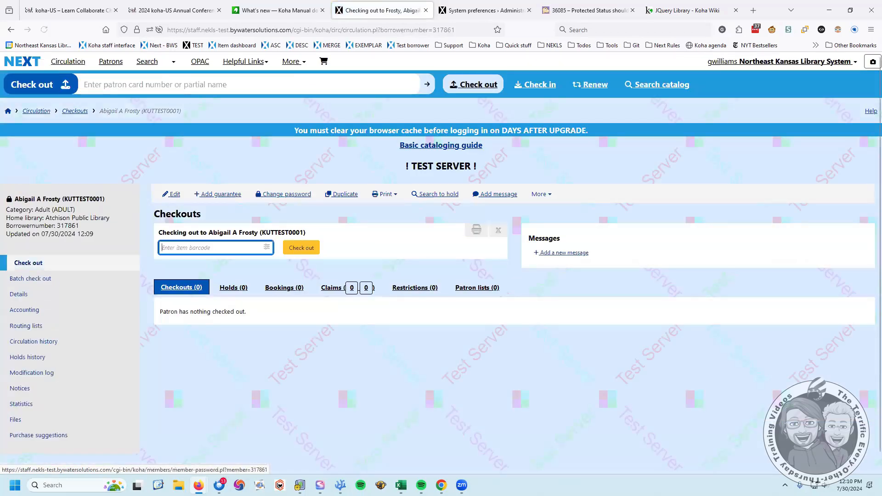
Switch to the staff test account's session in Chrome and view the additional actions offered for the protected test patron
key(alt+Tab)
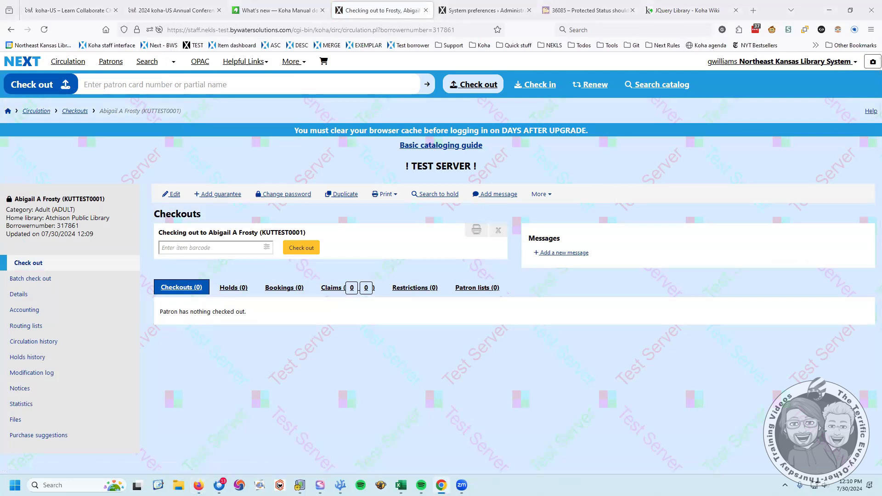
drag(245, 17, 303, 1)
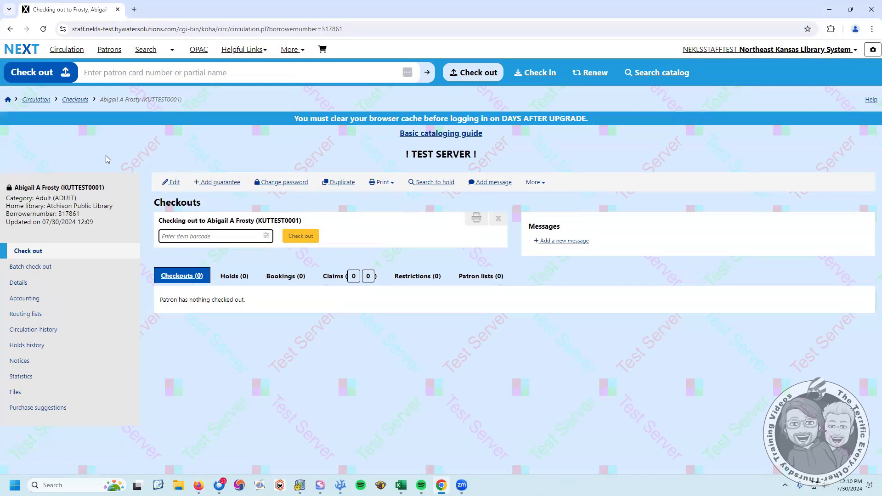
click(536, 182)
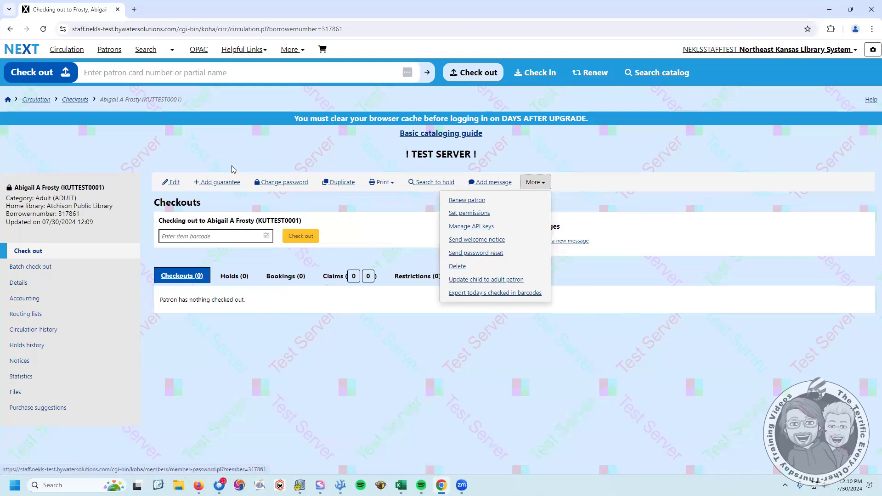
Open the test patron's edit form under the staff test account, examine the Protected setting, and save the record
click(175, 184)
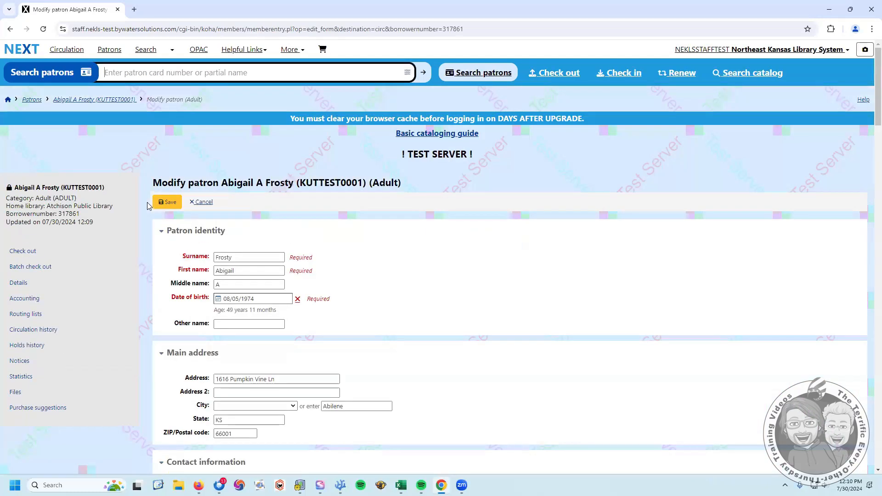
scroll(148, 206, down, 10)
scroll(147, 205, down, 7)
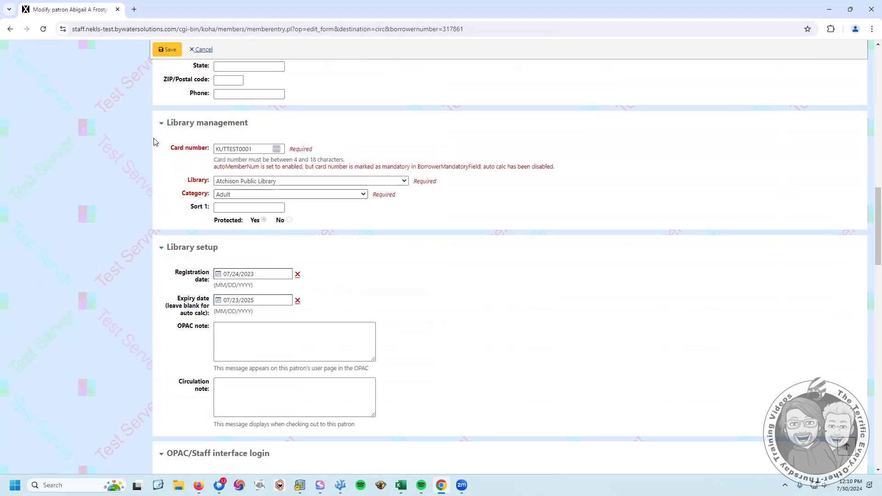
click(169, 55)
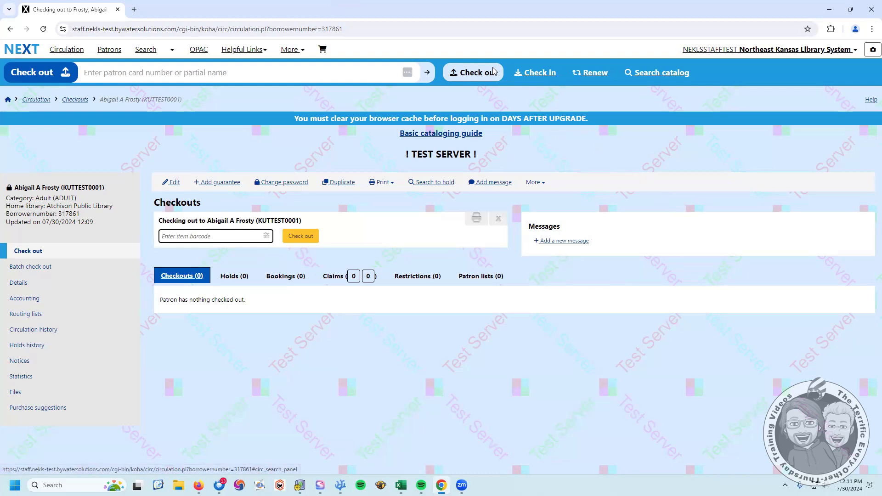
Try the test patron's Change password page, return to the checkout page, and switch back to Firefox
click(294, 183)
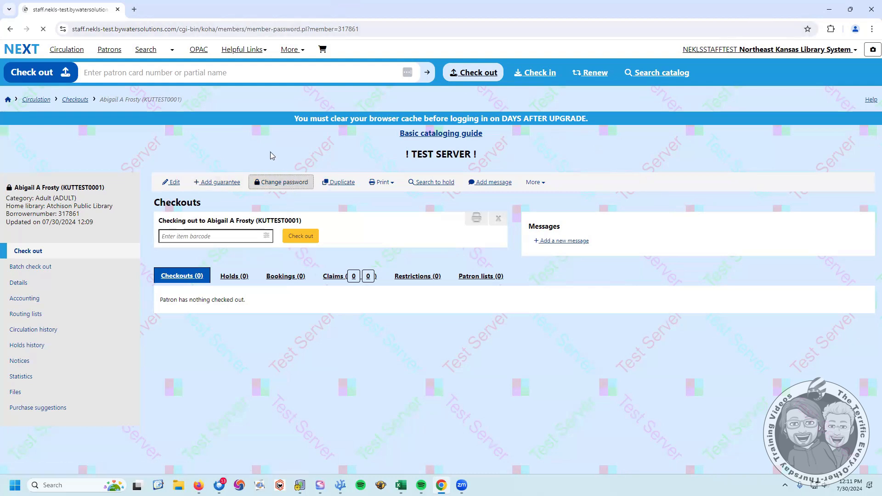
click(10, 30)
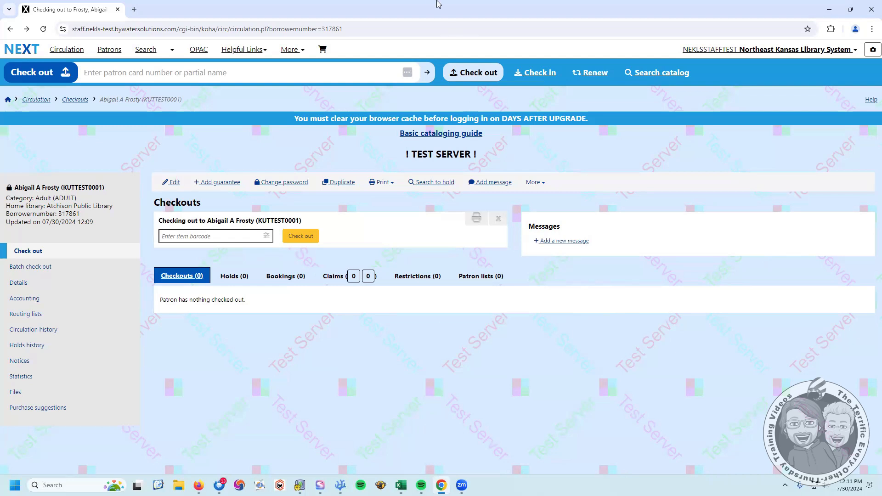
drag(429, 13, 429, 0)
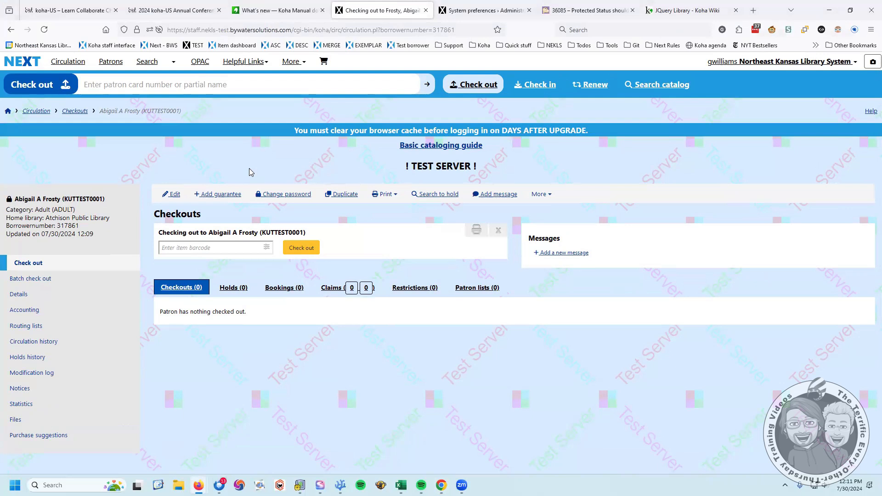
Find the entry "Limit the use of the "Protected" patron status to Superlibrarians only" on the wiki's JQuery Library page and view its code
click(687, 9)
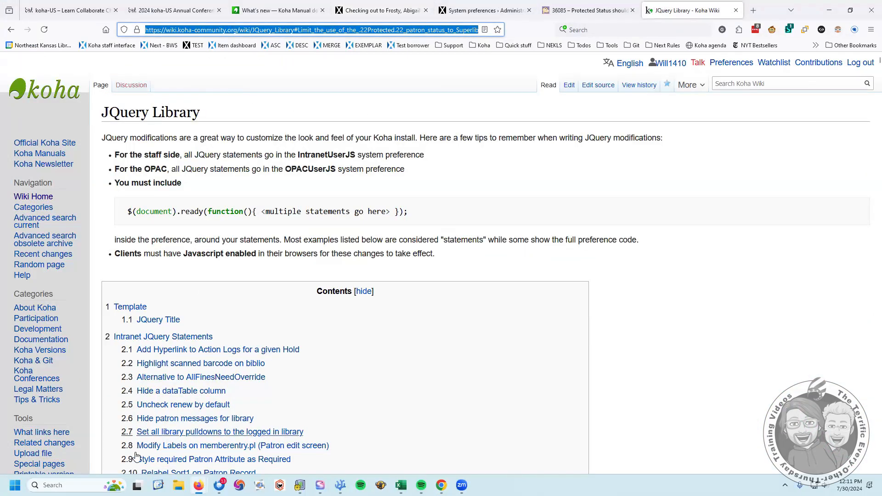
click(783, 297)
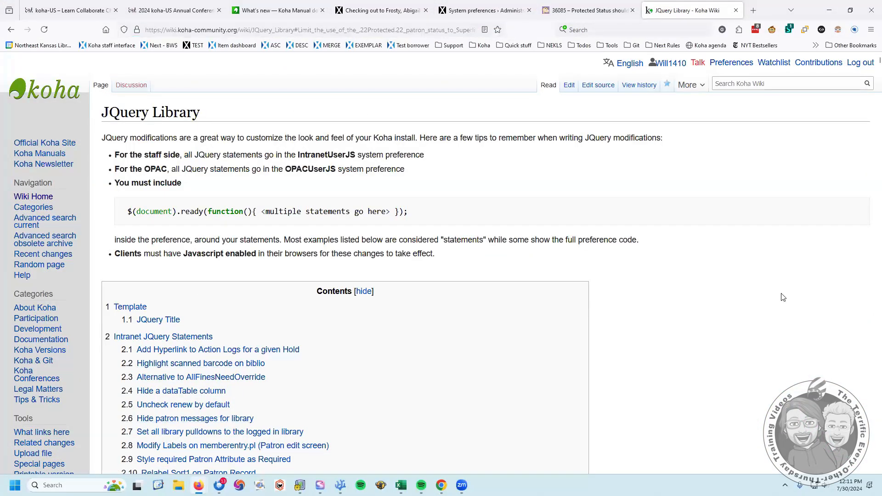
key(ctrl+f)
key(Return)
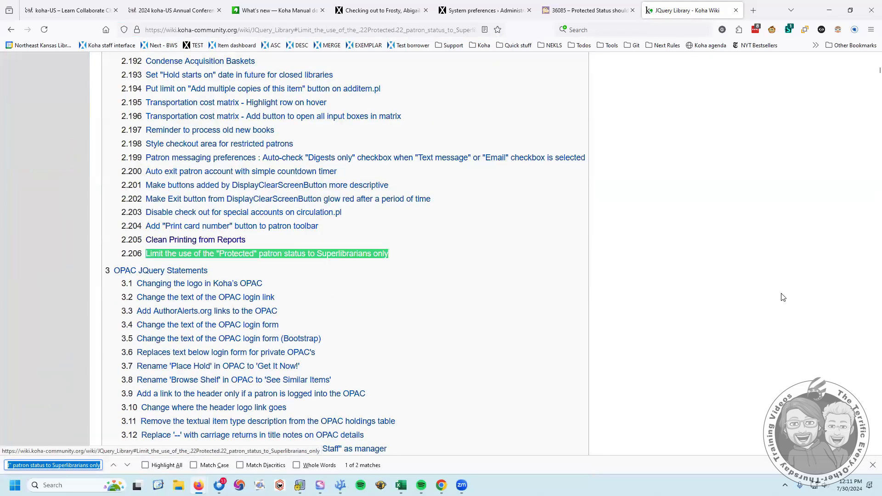
click(194, 258)
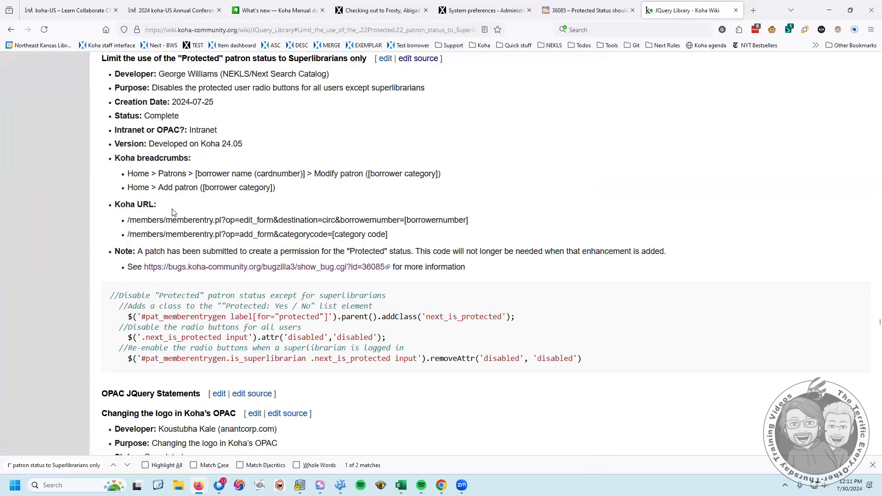
scroll(152, 278, up, 2)
scroll(248, 248, down, 2)
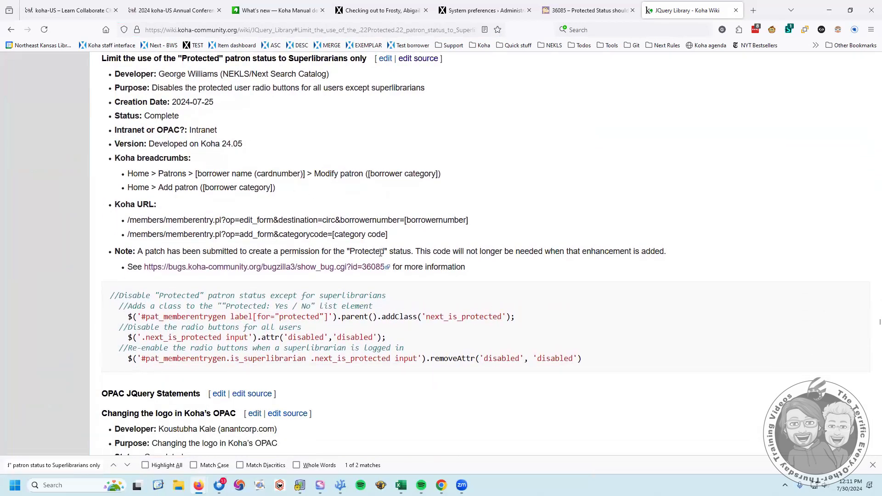